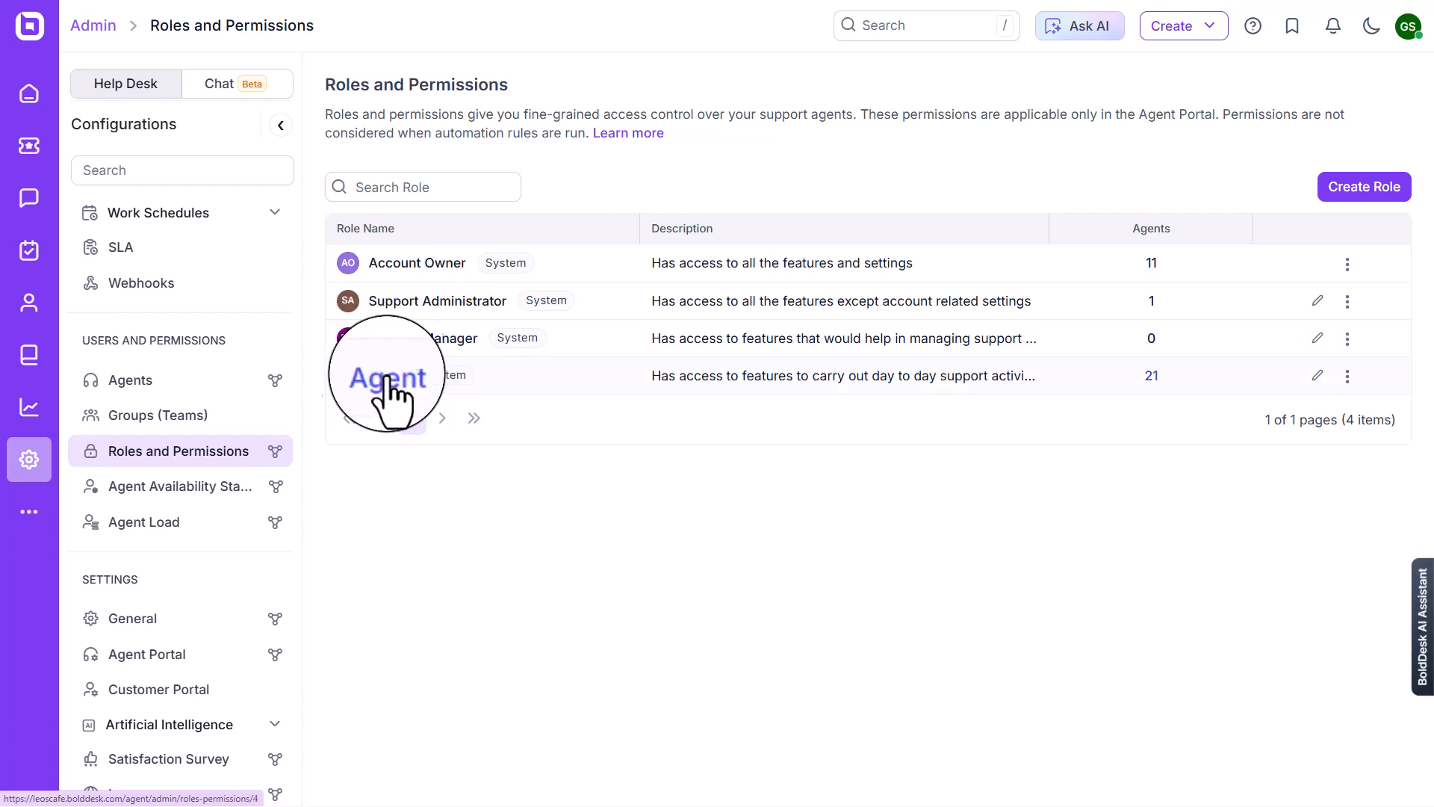
# Grant the Agent role the Create or edit contact permission and the Admin module's Manage fields and forms permission, and save the update
pyautogui.click(387, 376)
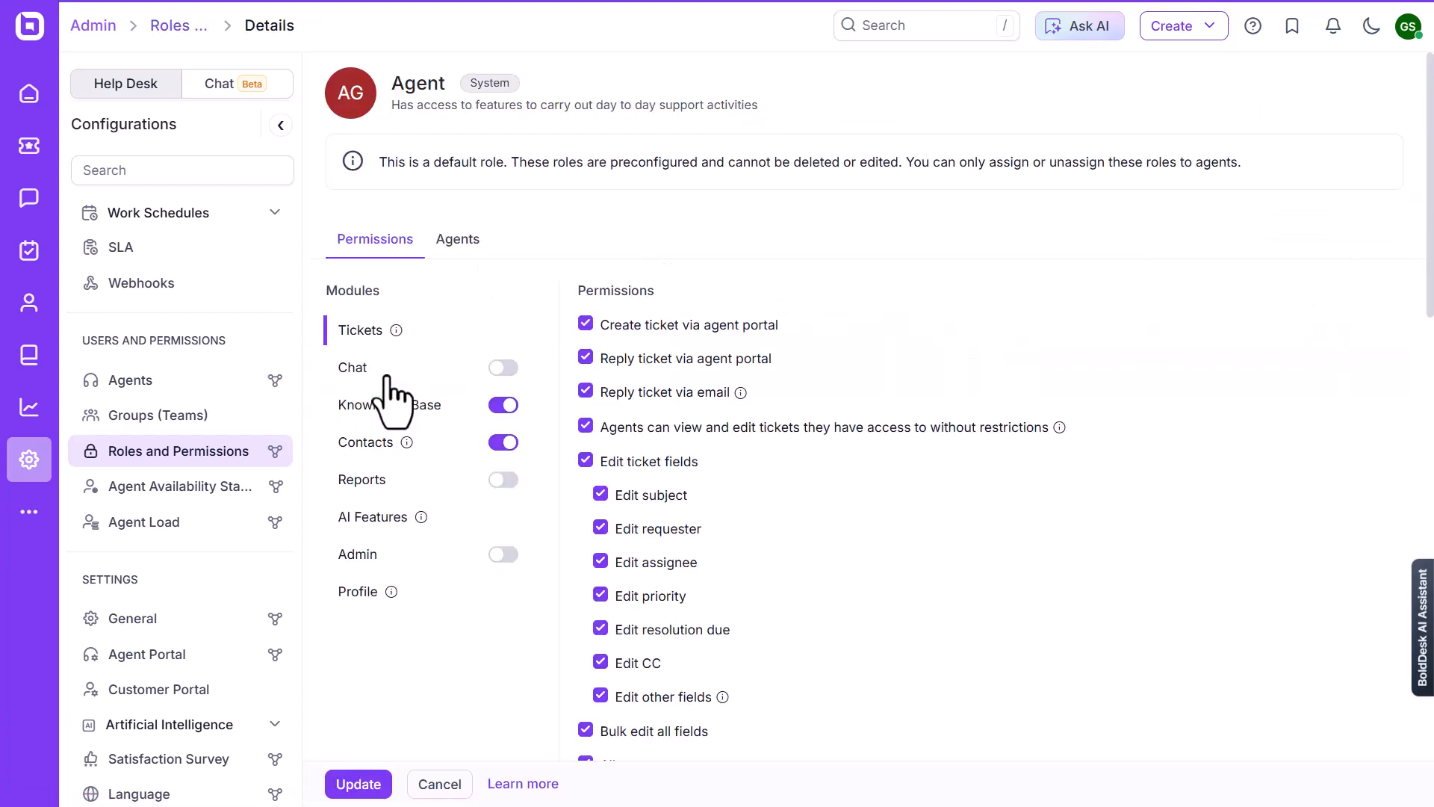
pyautogui.click(363, 439)
pyautogui.click(600, 358)
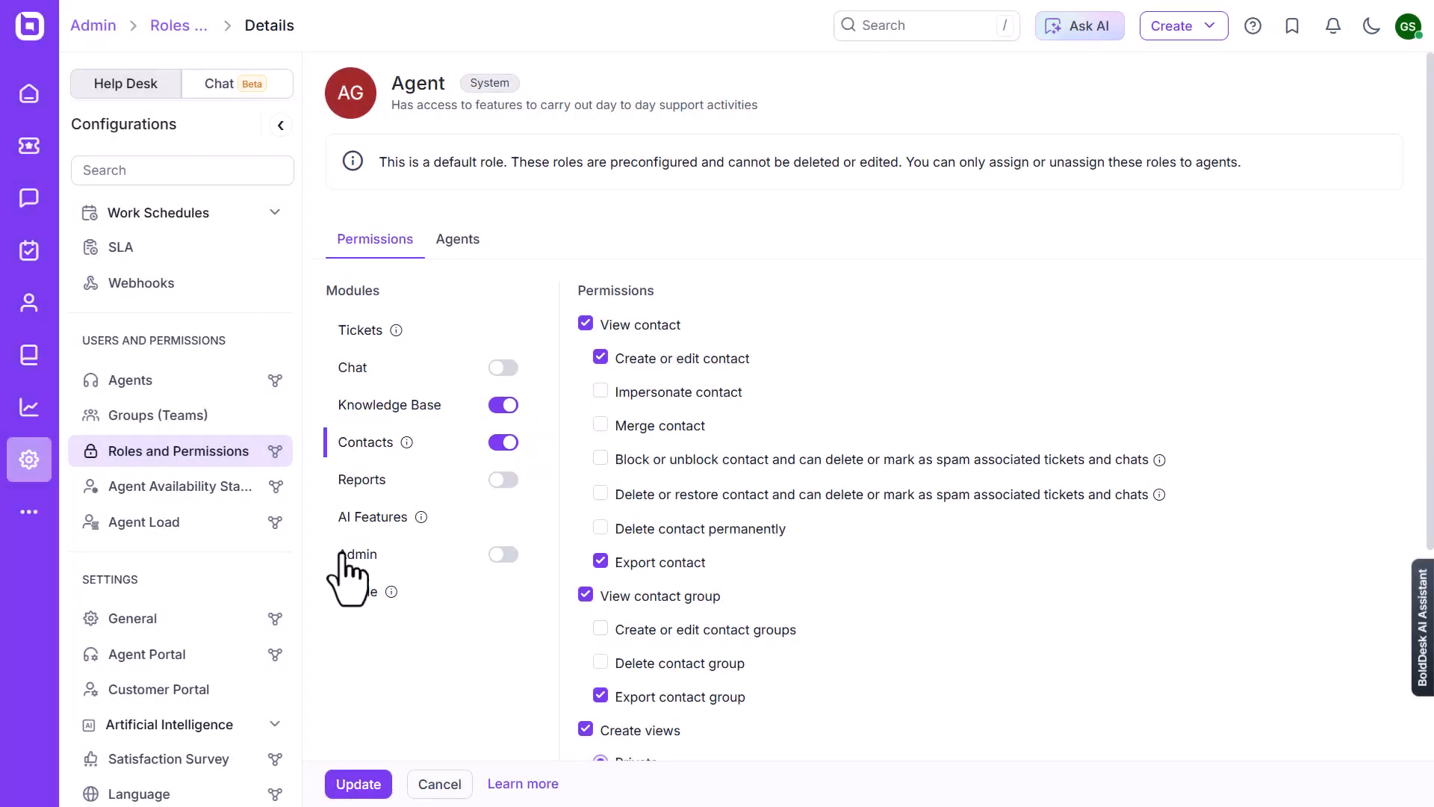
pyautogui.click(357, 554)
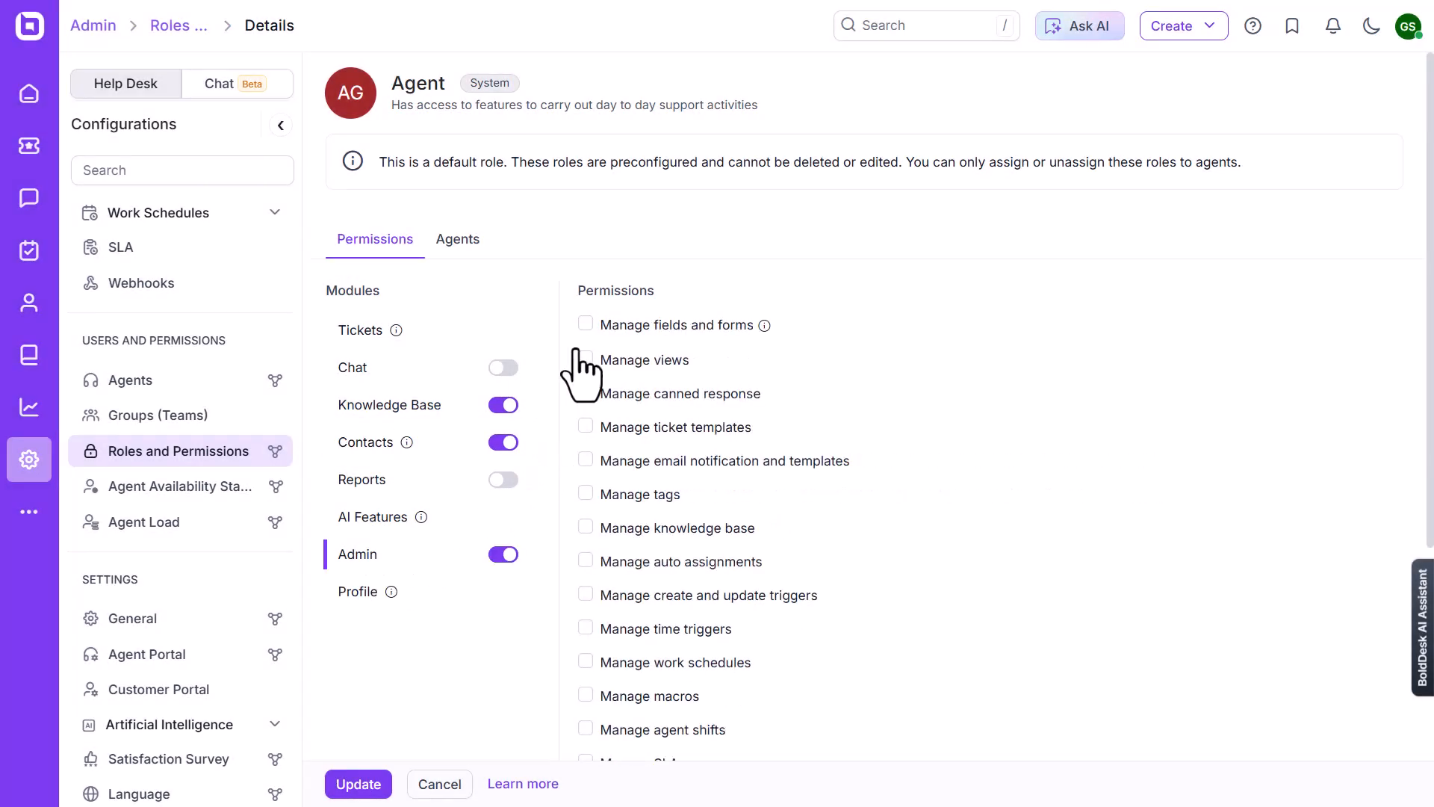
pyautogui.click(585, 326)
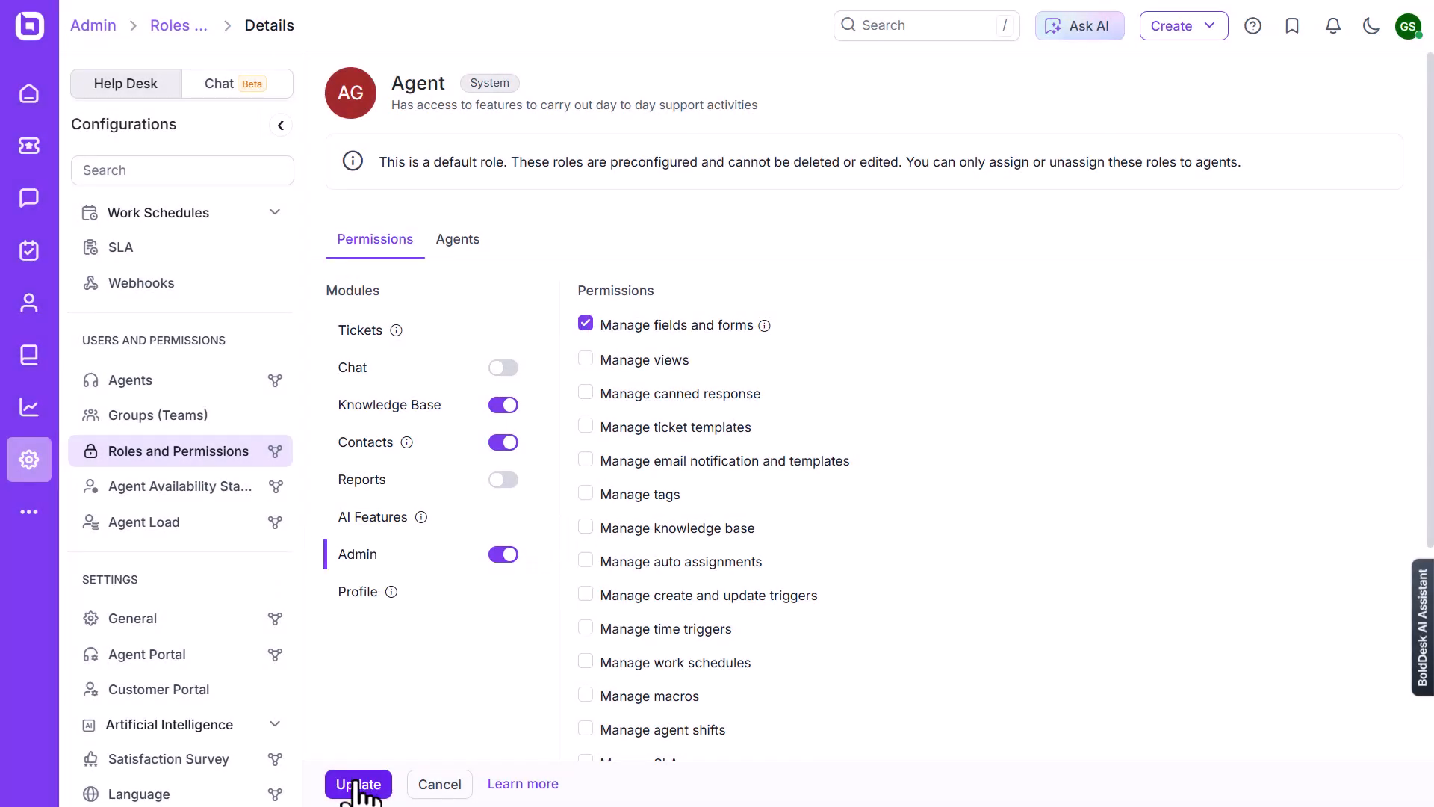
pyautogui.click(357, 785)
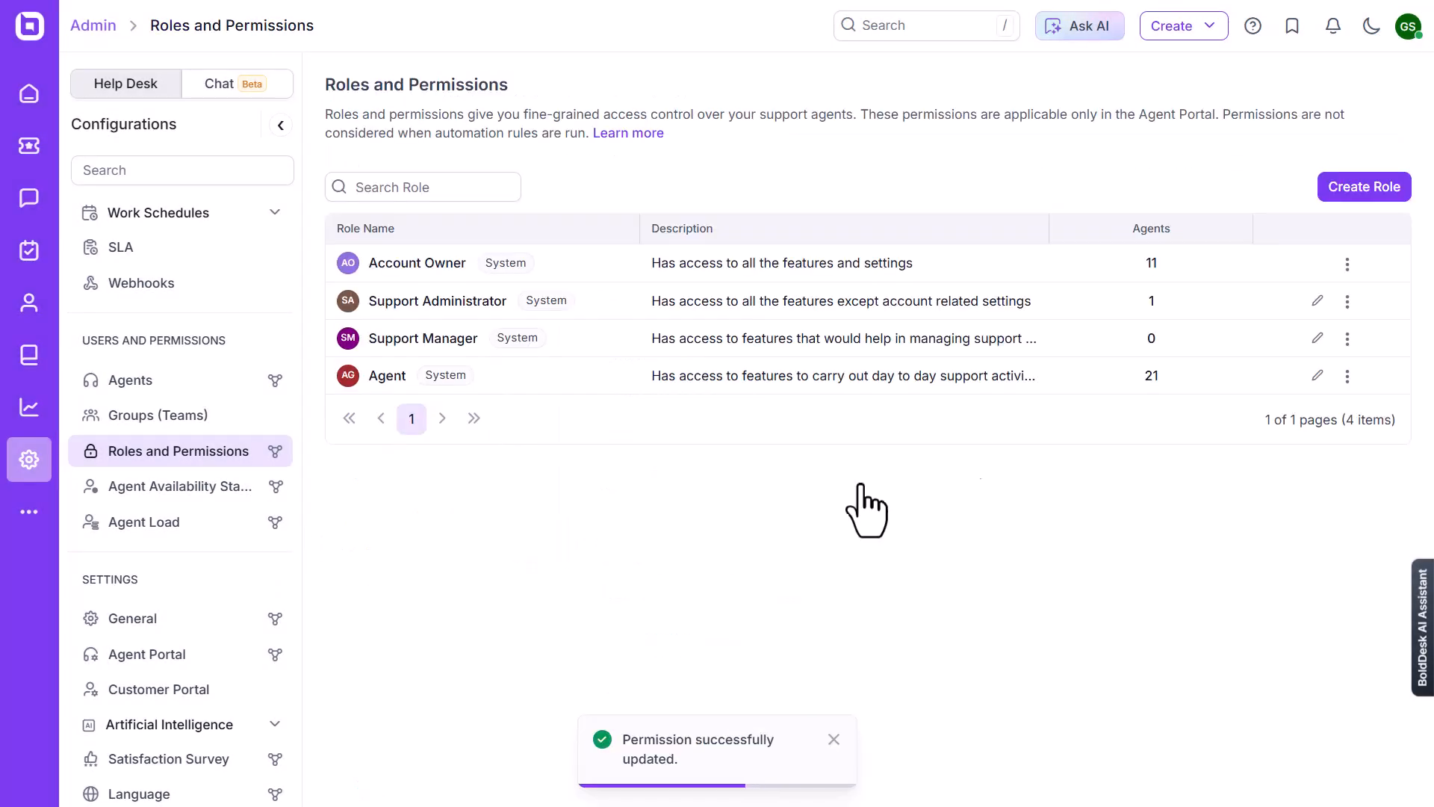
# Create a General Manager role with the Create or edit contact and Manage fields and forms permissions
pyautogui.click(1363, 183)
pyautogui.write('General Manager')
pyautogui.click(365, 431)
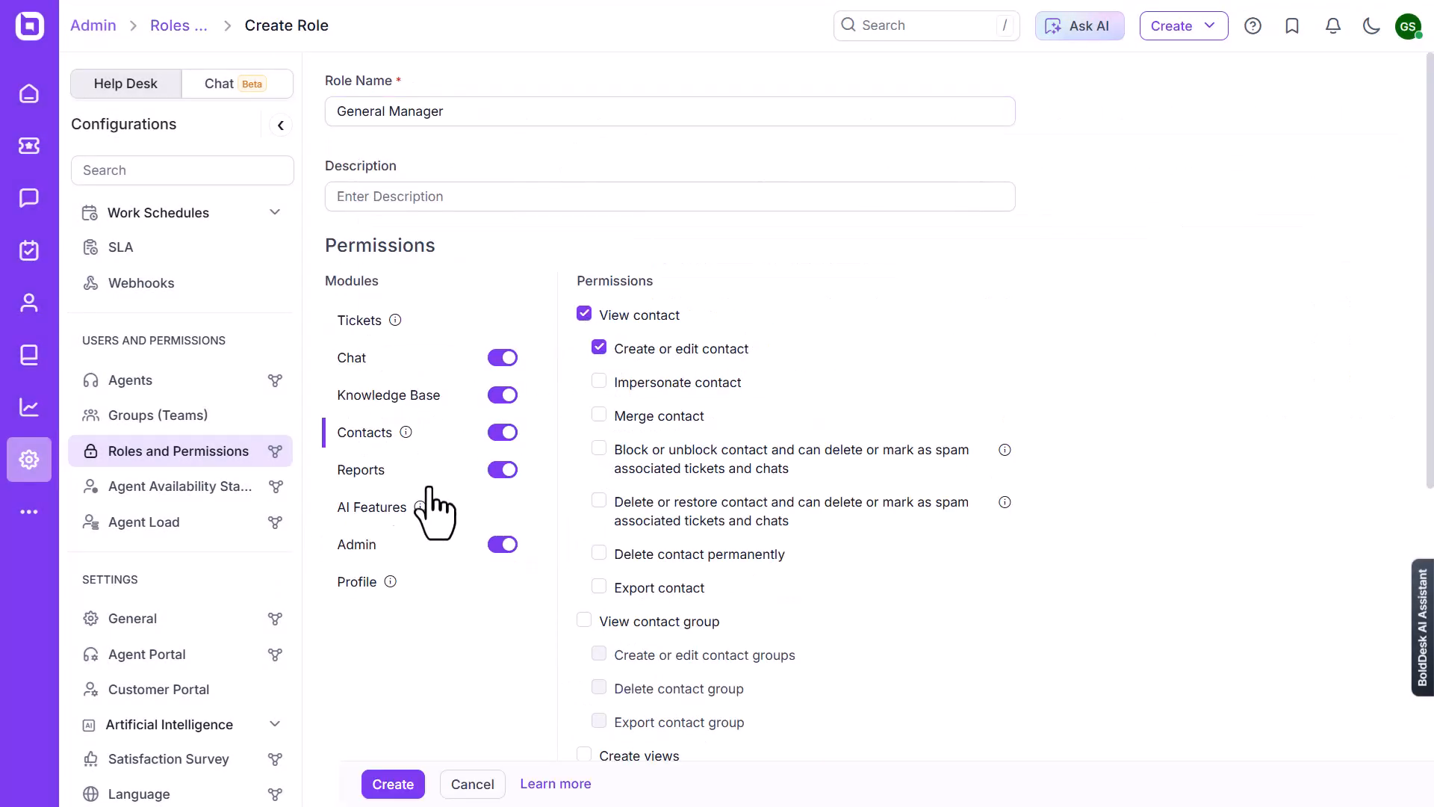
pyautogui.click(357, 544)
pyautogui.click(584, 315)
pyautogui.click(393, 784)
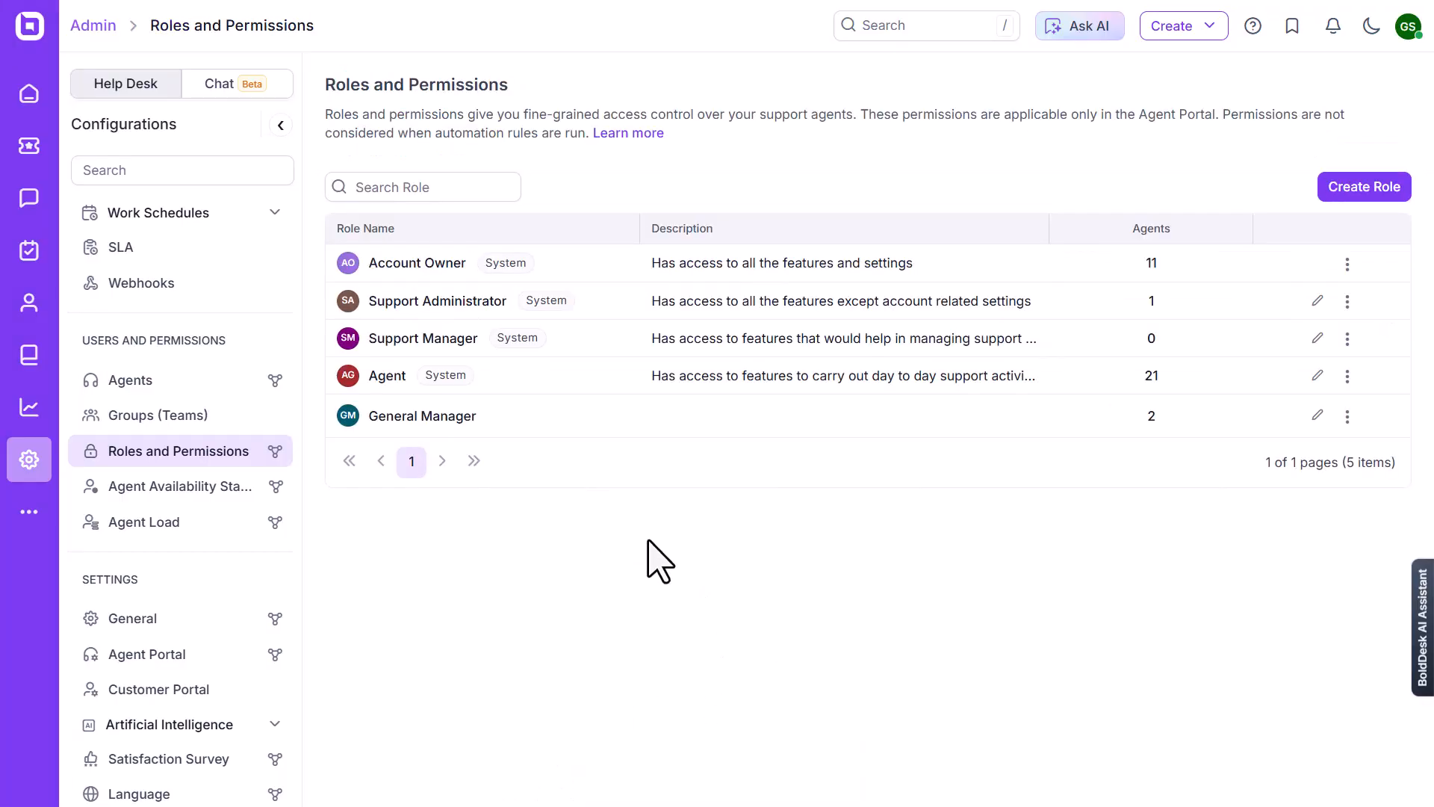
# Open the User Fields configuration under Fields and Forms
pyautogui.moveTo(304, 473); pyautogui.dragTo(328, 262)
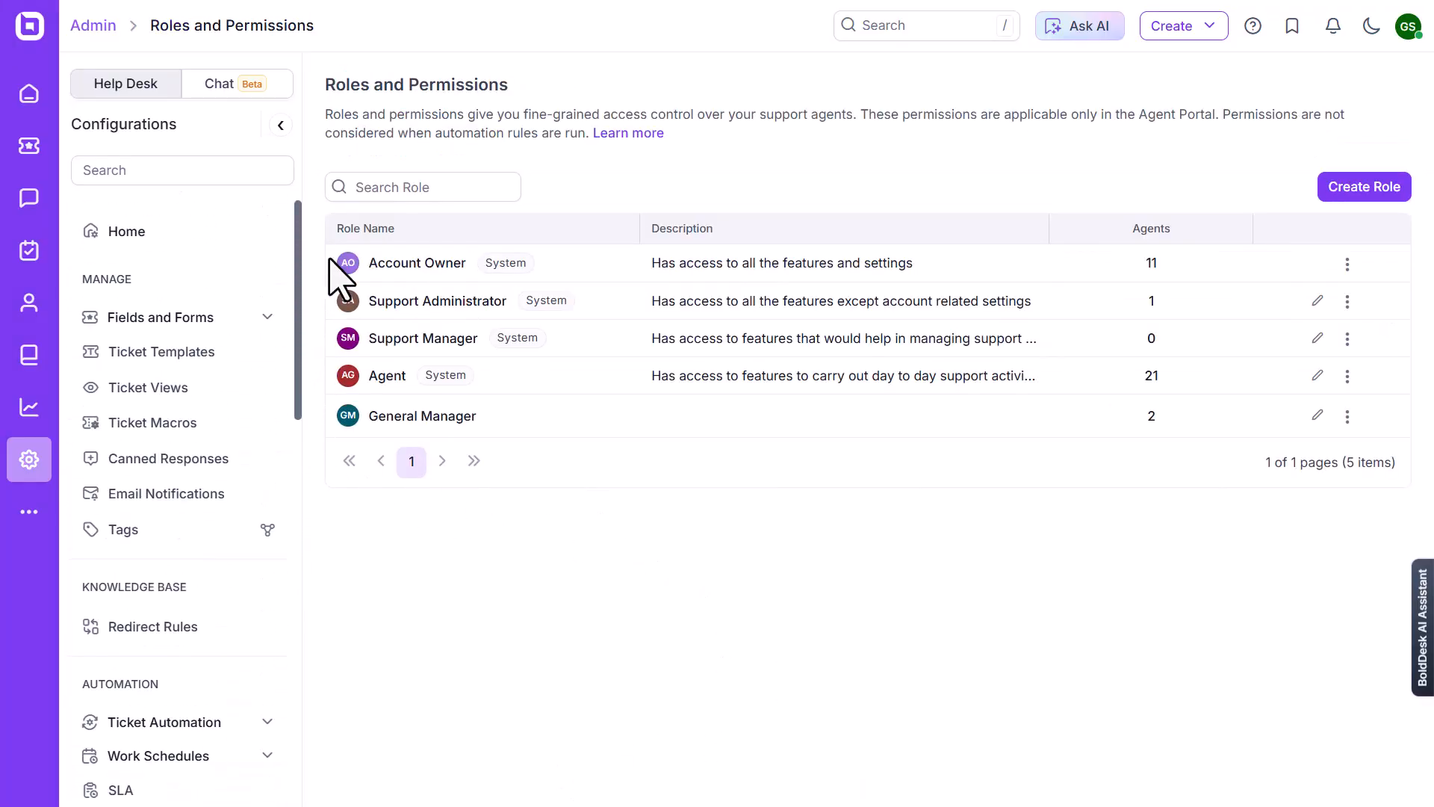
pyautogui.click(165, 319)
pyautogui.click(144, 455)
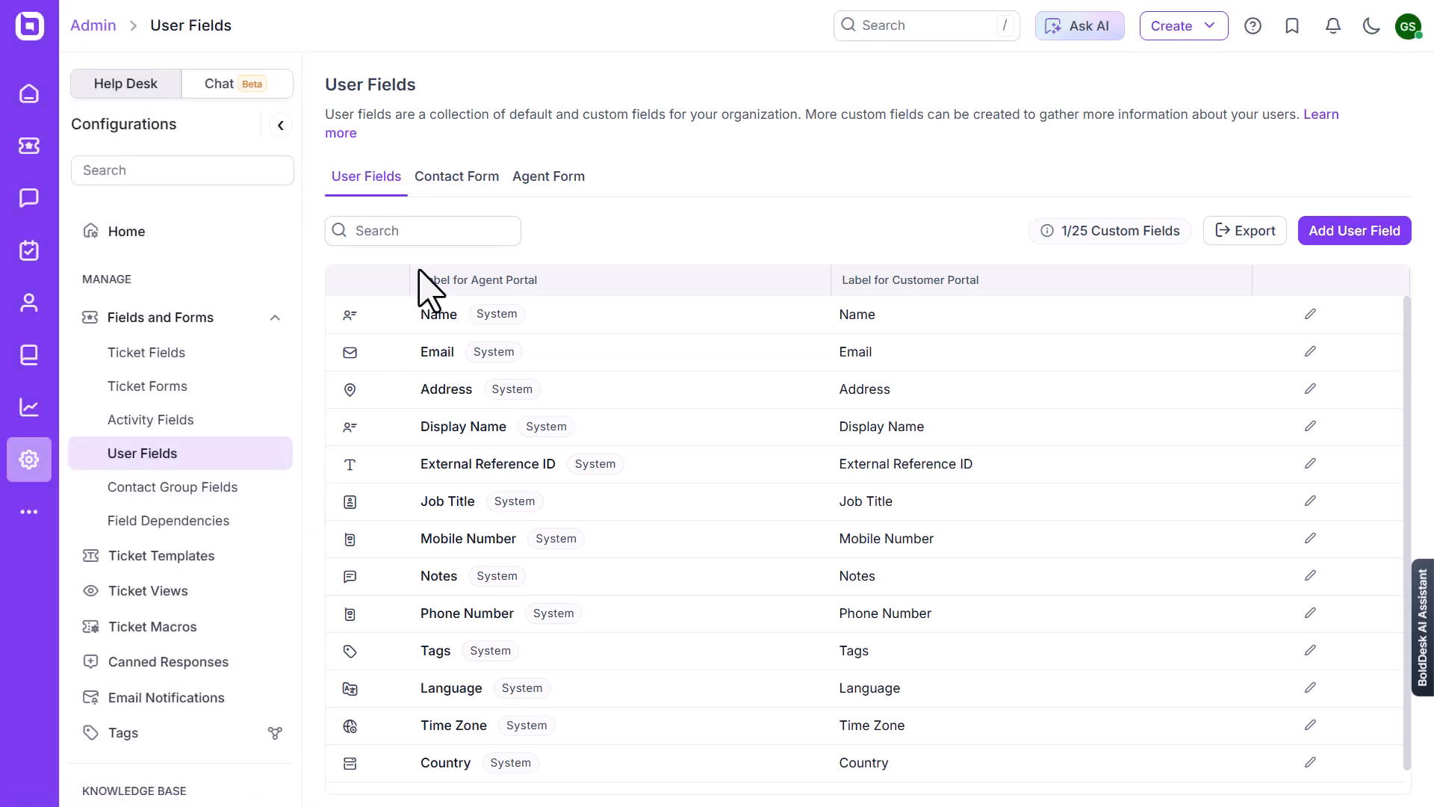
# Review the fields on the Contact Form and the Agent Form, and the full list of user fields
pyautogui.click(456, 176)
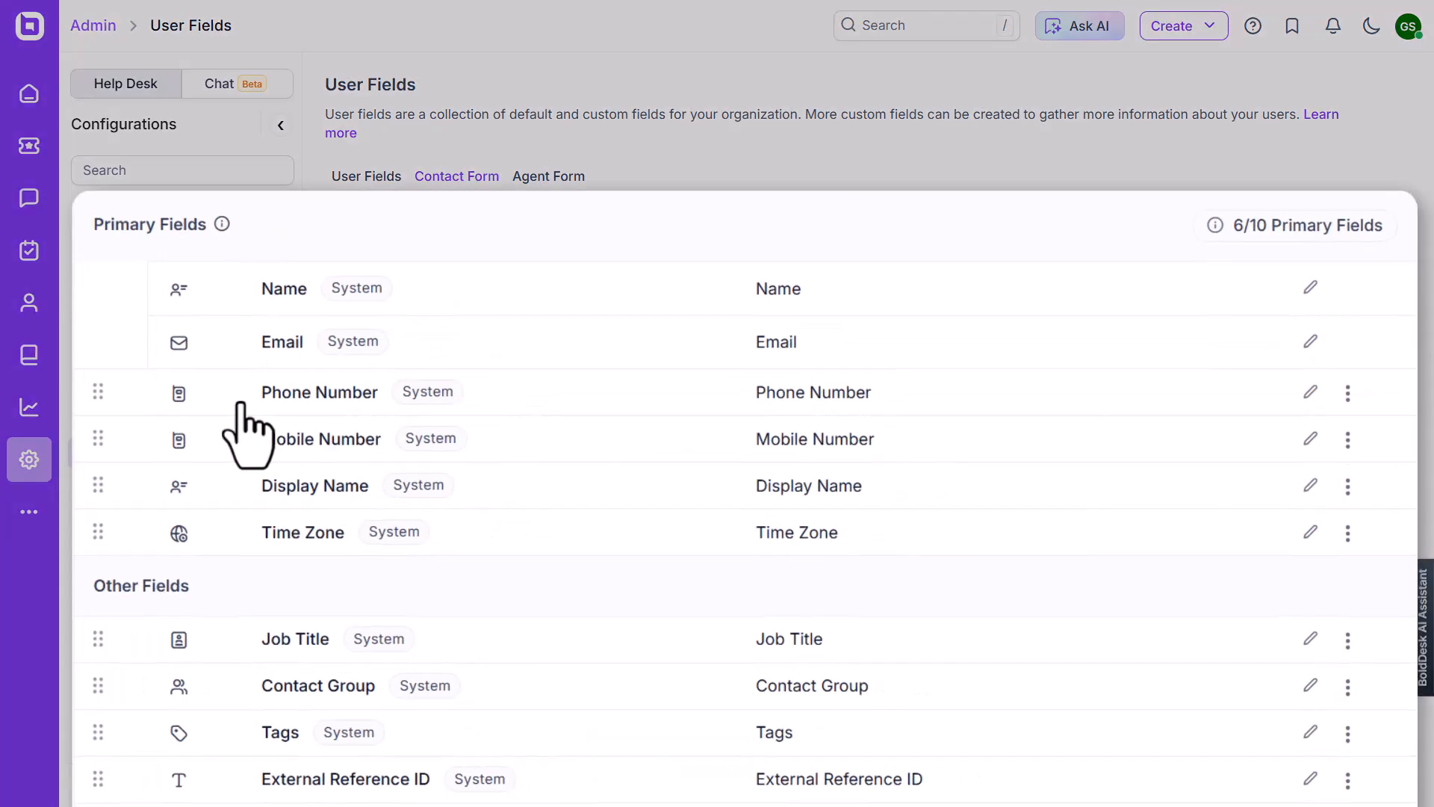
pyautogui.click(544, 179)
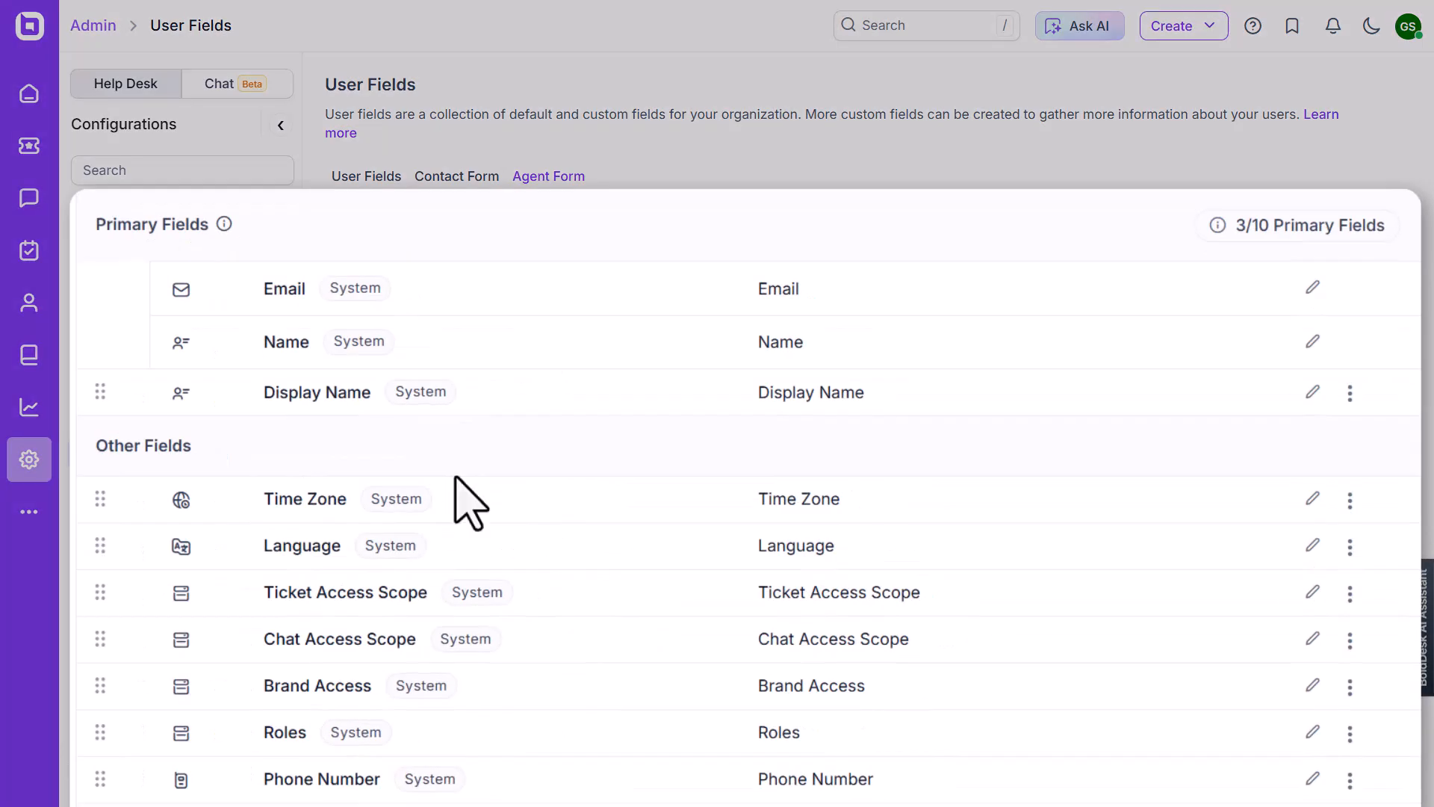
pyautogui.click(363, 179)
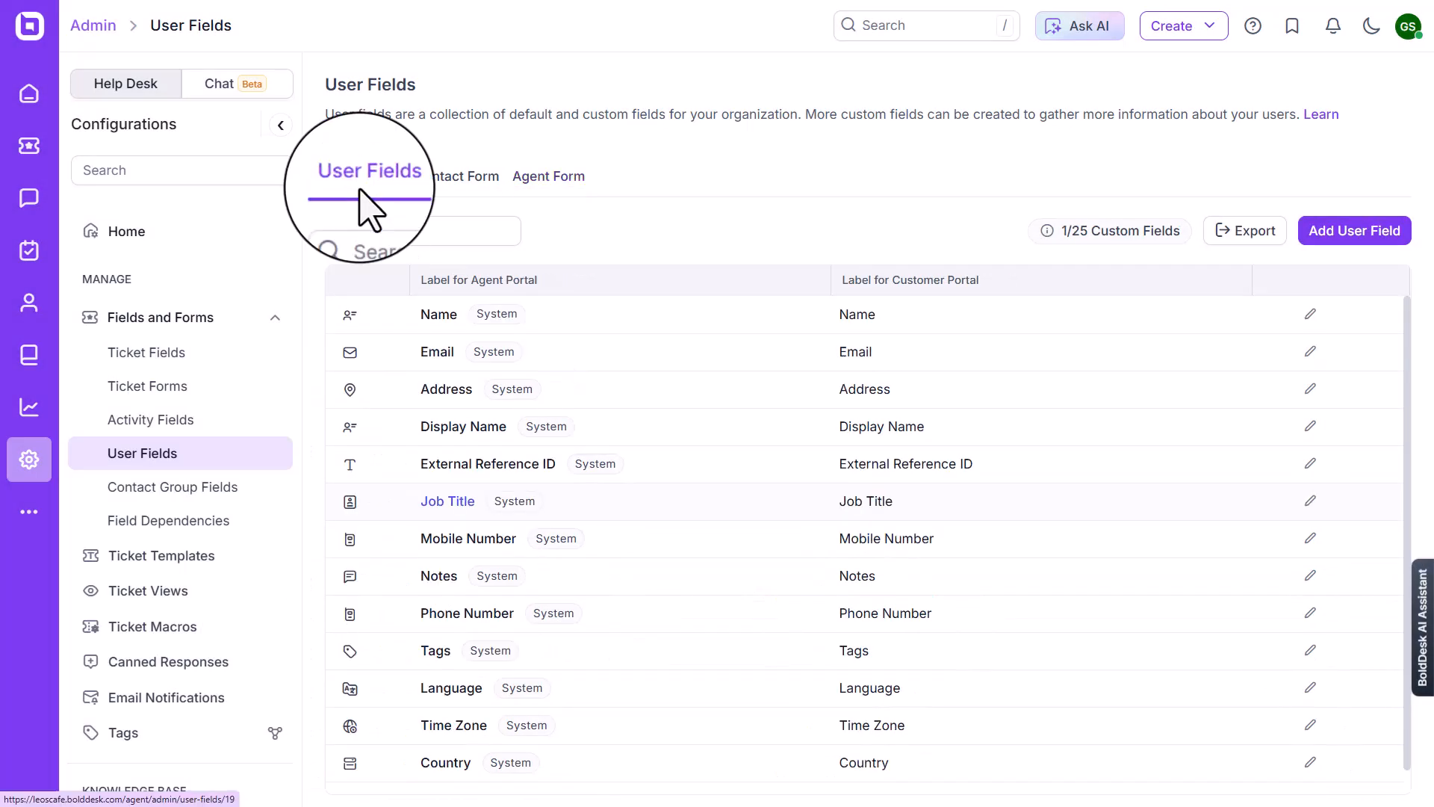
pyautogui.scroll(-1, 425, 500)
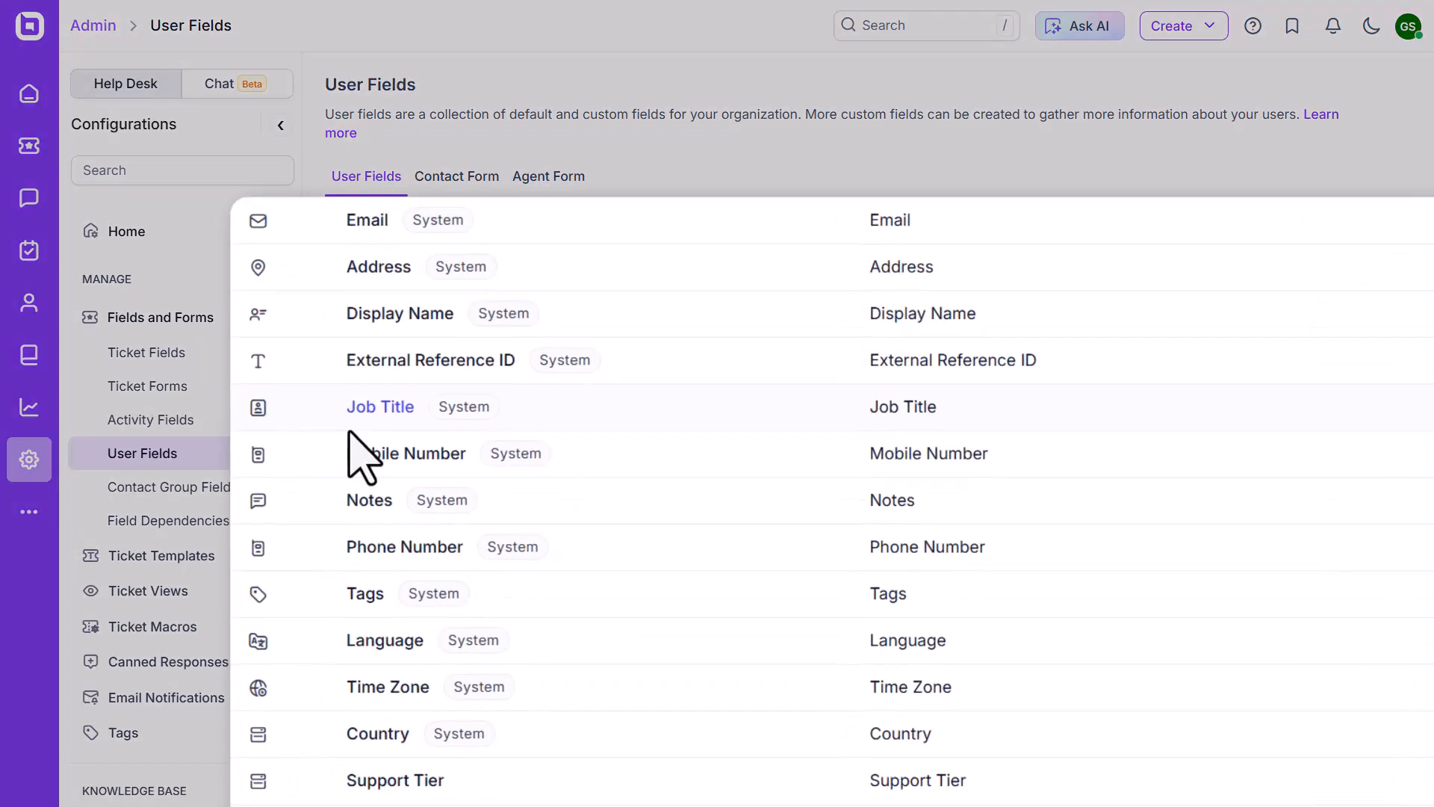
pyautogui.scroll(1, 349, 433)
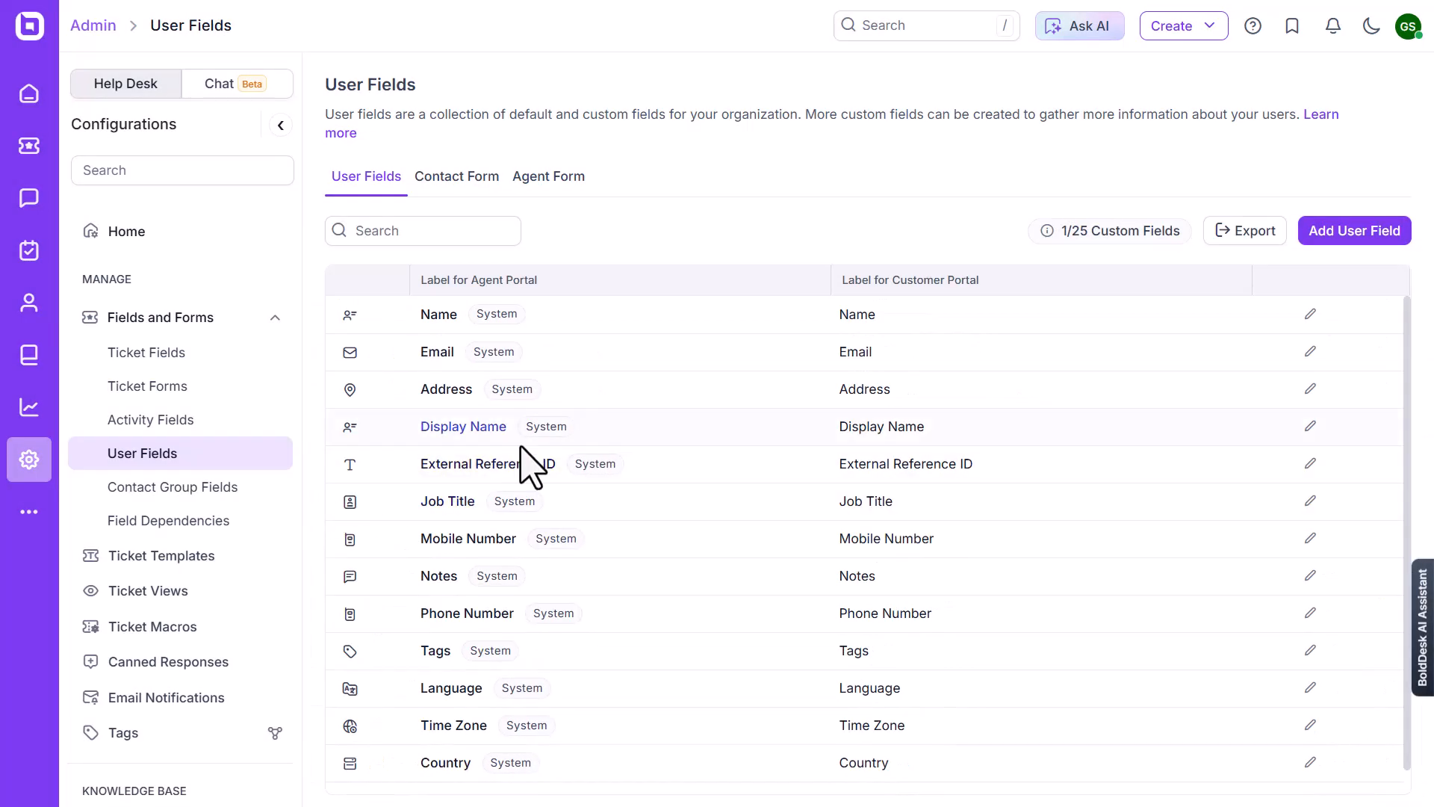
# Start a new user field of type Textbox (single-line) labelled Supervisor for both portals, with the API field name supervisor
pyautogui.click(1356, 238)
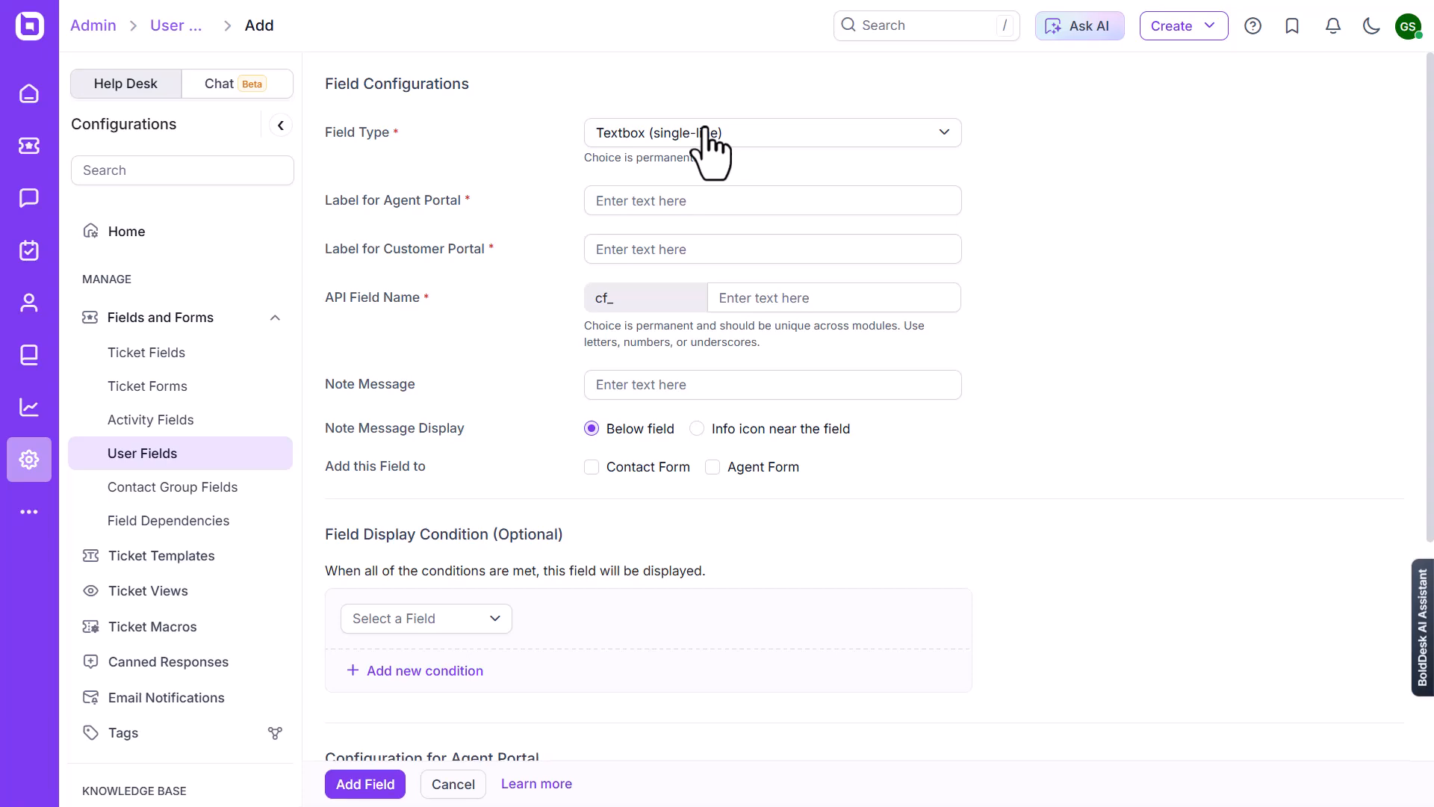
pyautogui.click(706, 135)
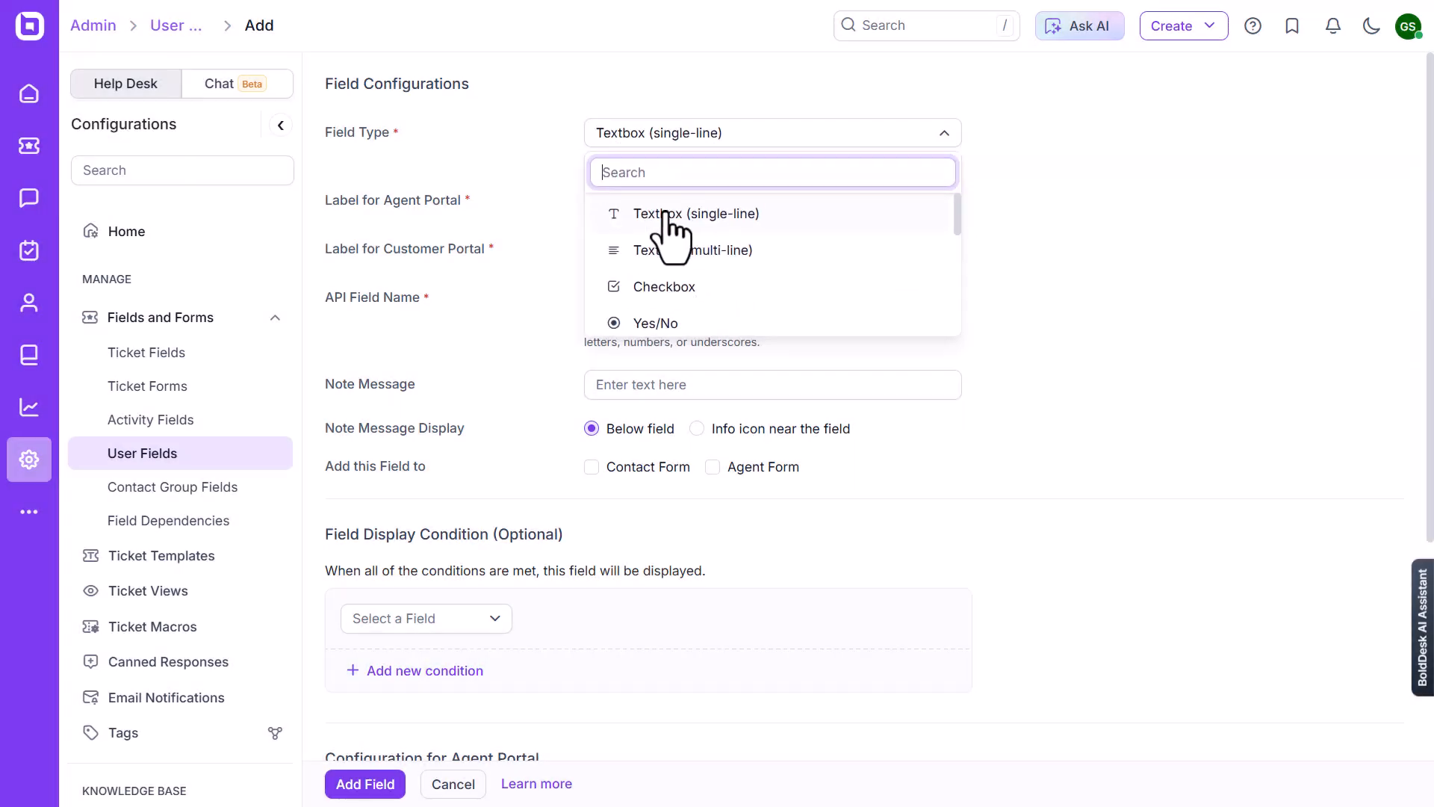
pyautogui.click(664, 212)
pyautogui.click(661, 200)
pyautogui.write('Supervisor')
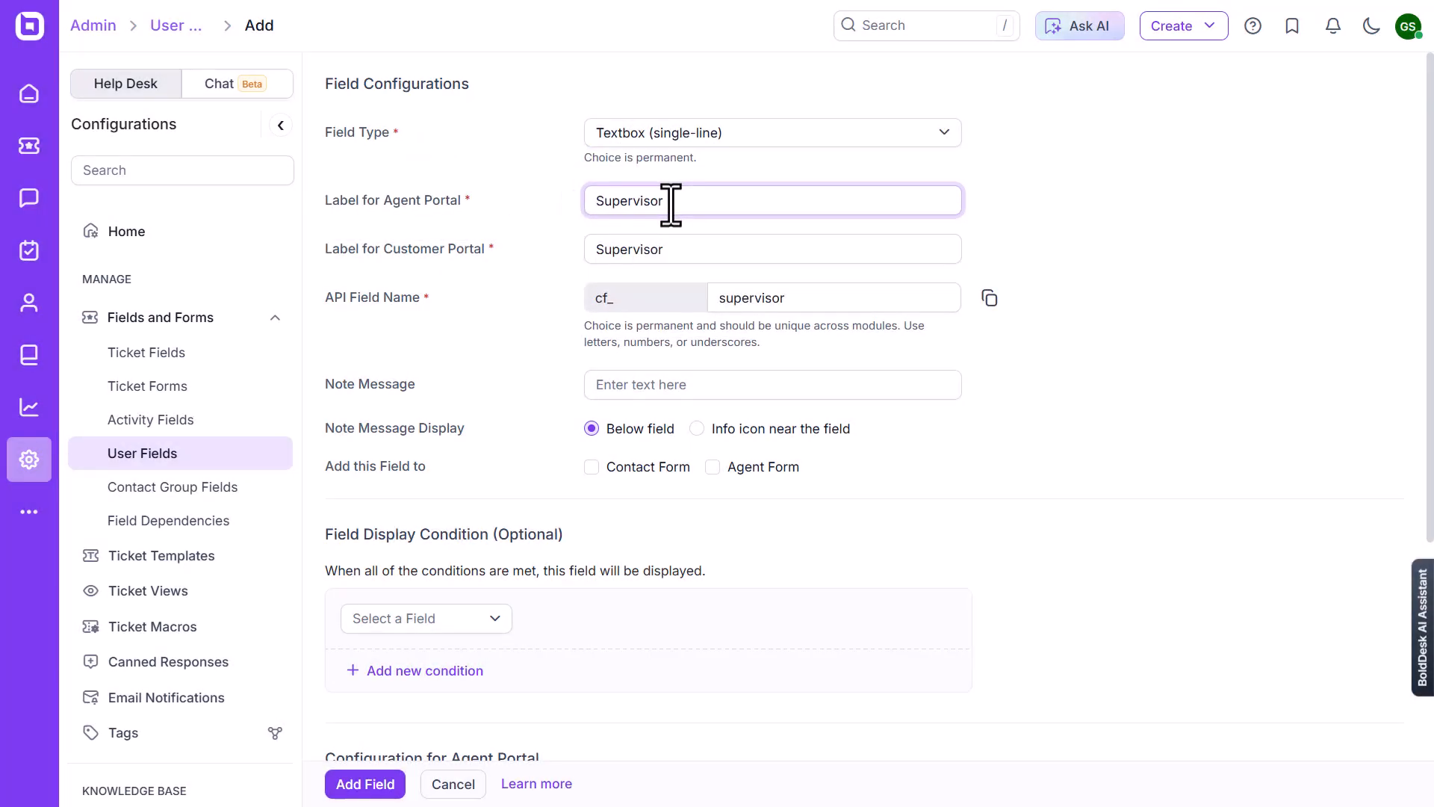
pyautogui.click(658, 250)
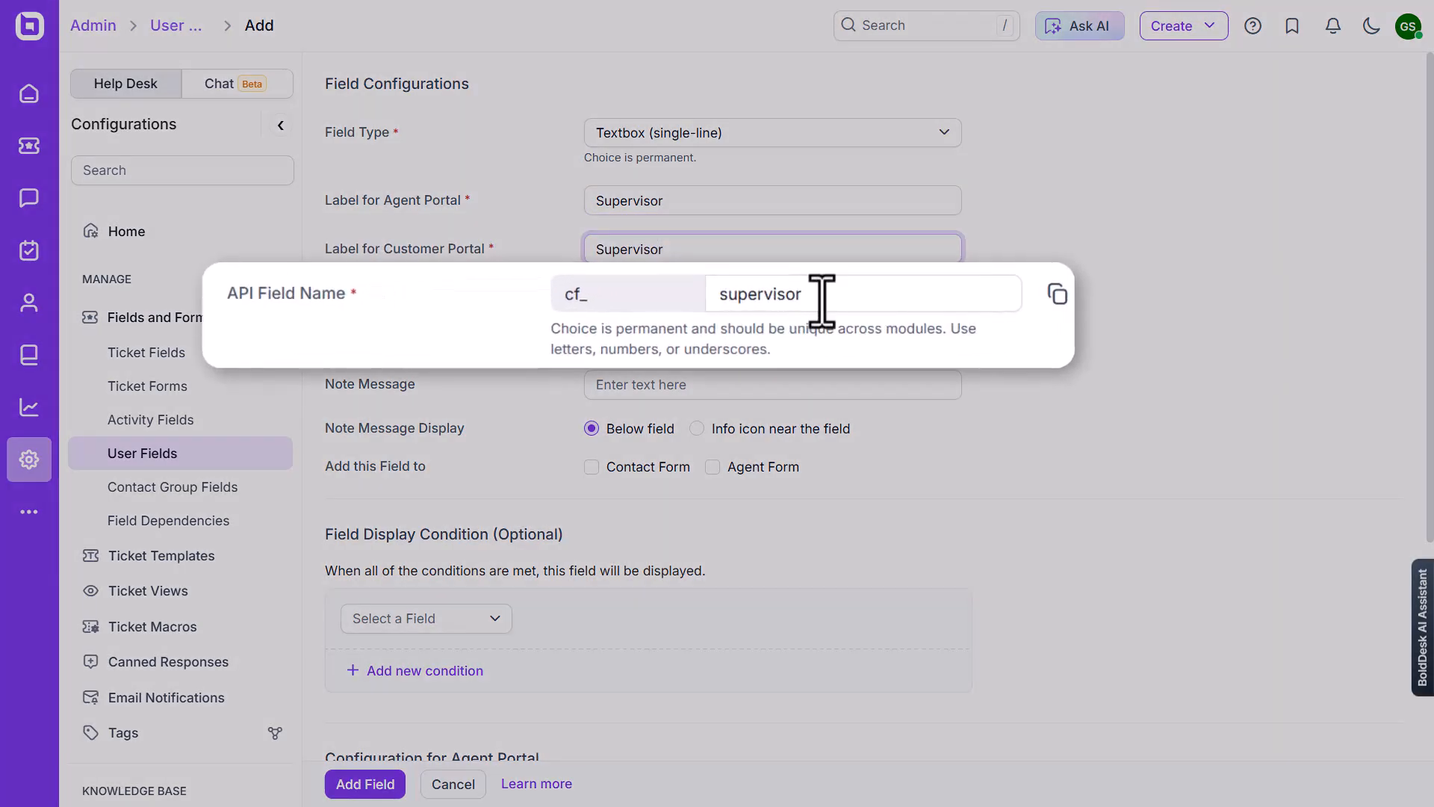
pyautogui.click(802, 297)
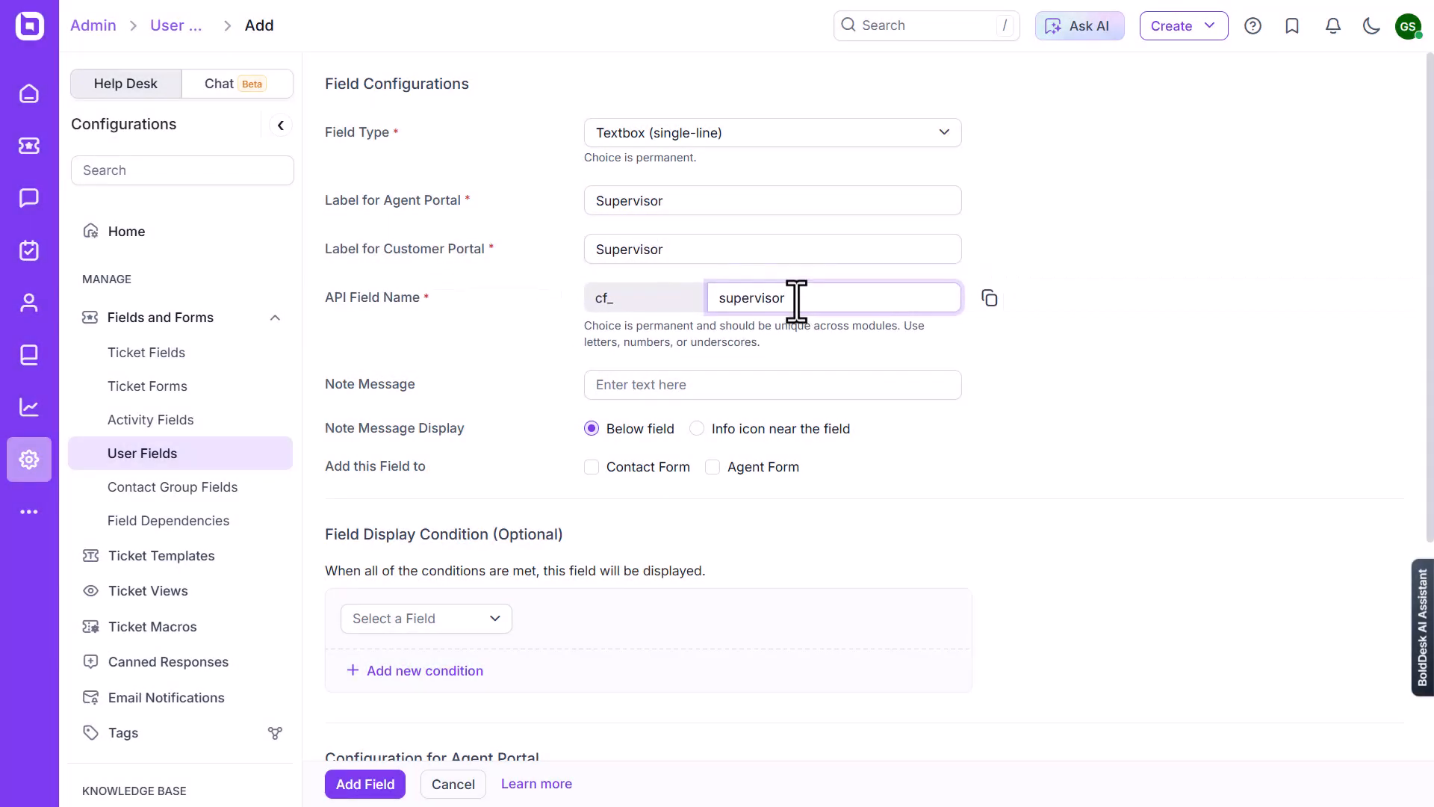
# Set the note message to "Please enter the full name of the supervisor for reference." and include the field in the Contact Form and Agent Form
pyautogui.click(626, 384)
pyautogui.write('Please enter the full name of the supervisor for reference.')
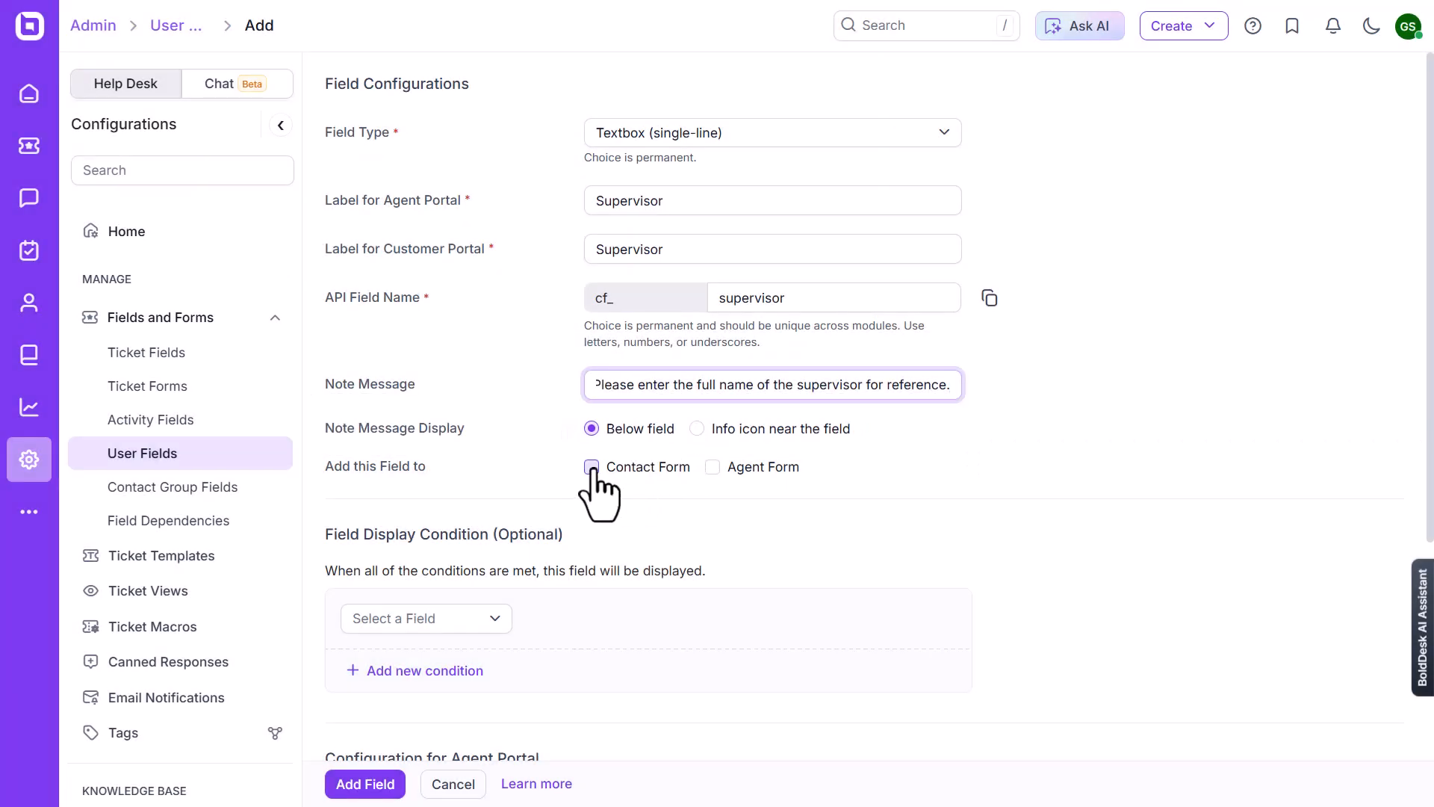
pyautogui.click(590, 467)
pyautogui.click(591, 466)
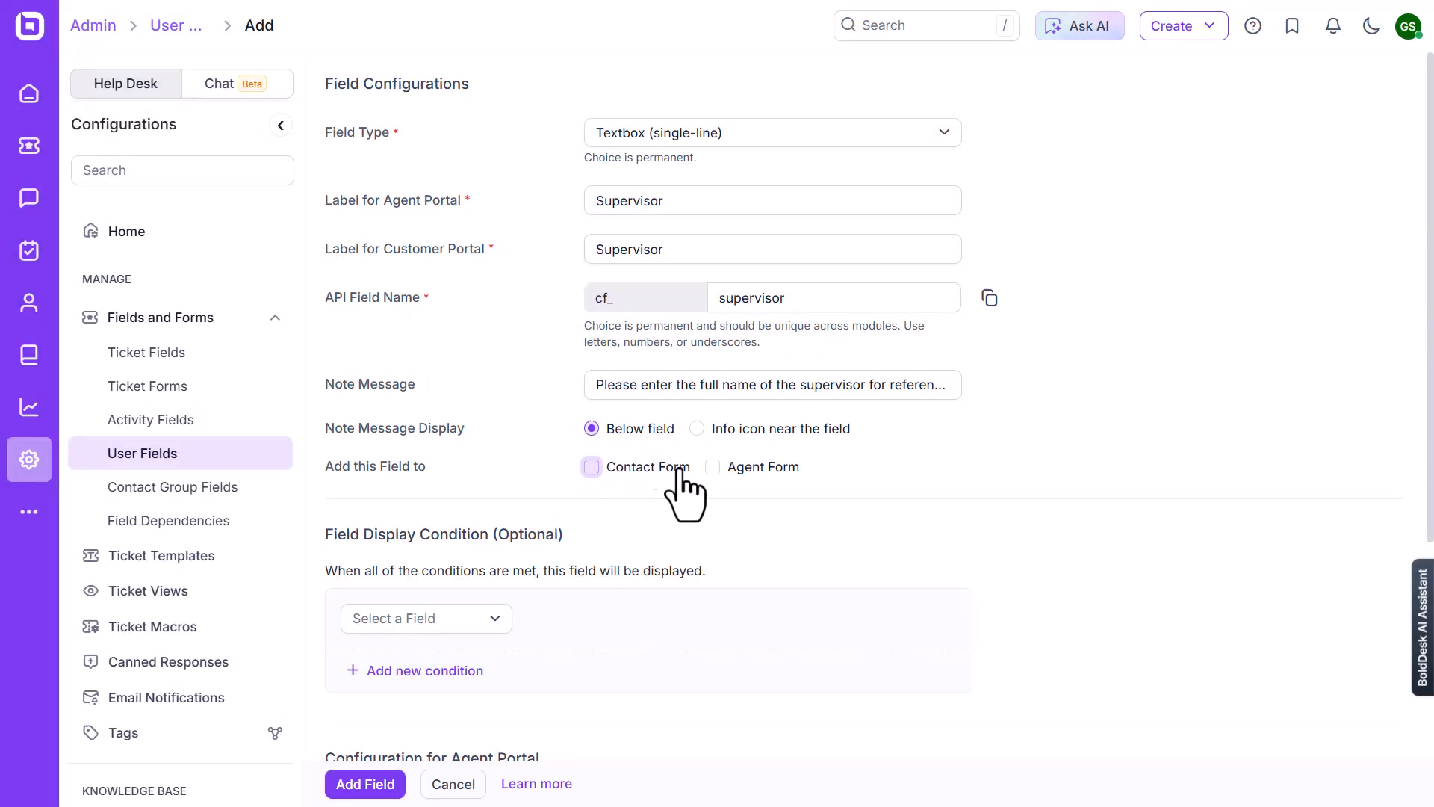
pyautogui.click(712, 466)
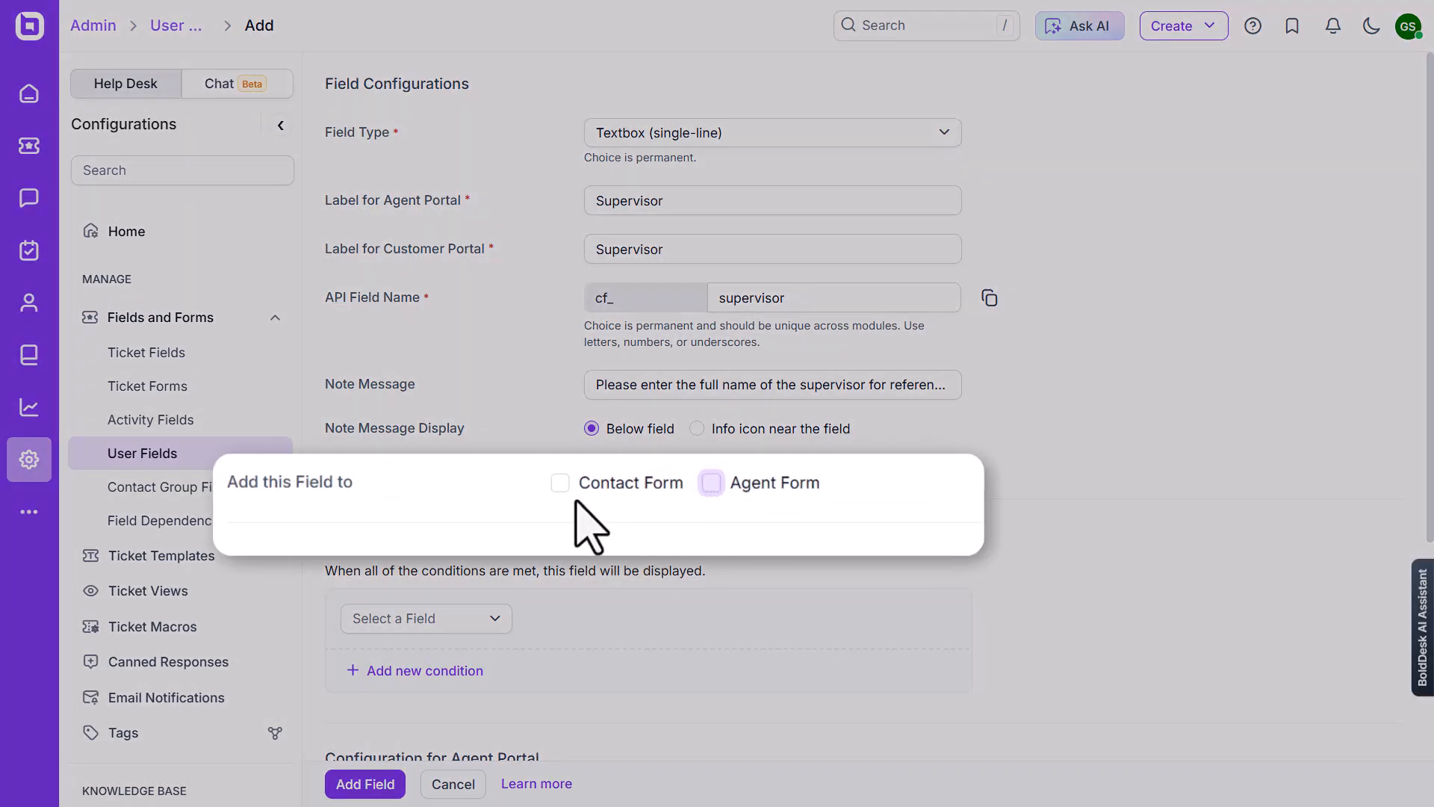
pyautogui.click(590, 466)
# Add a field display condition requiring Support Tier to be in Professional
pyautogui.click(493, 619)
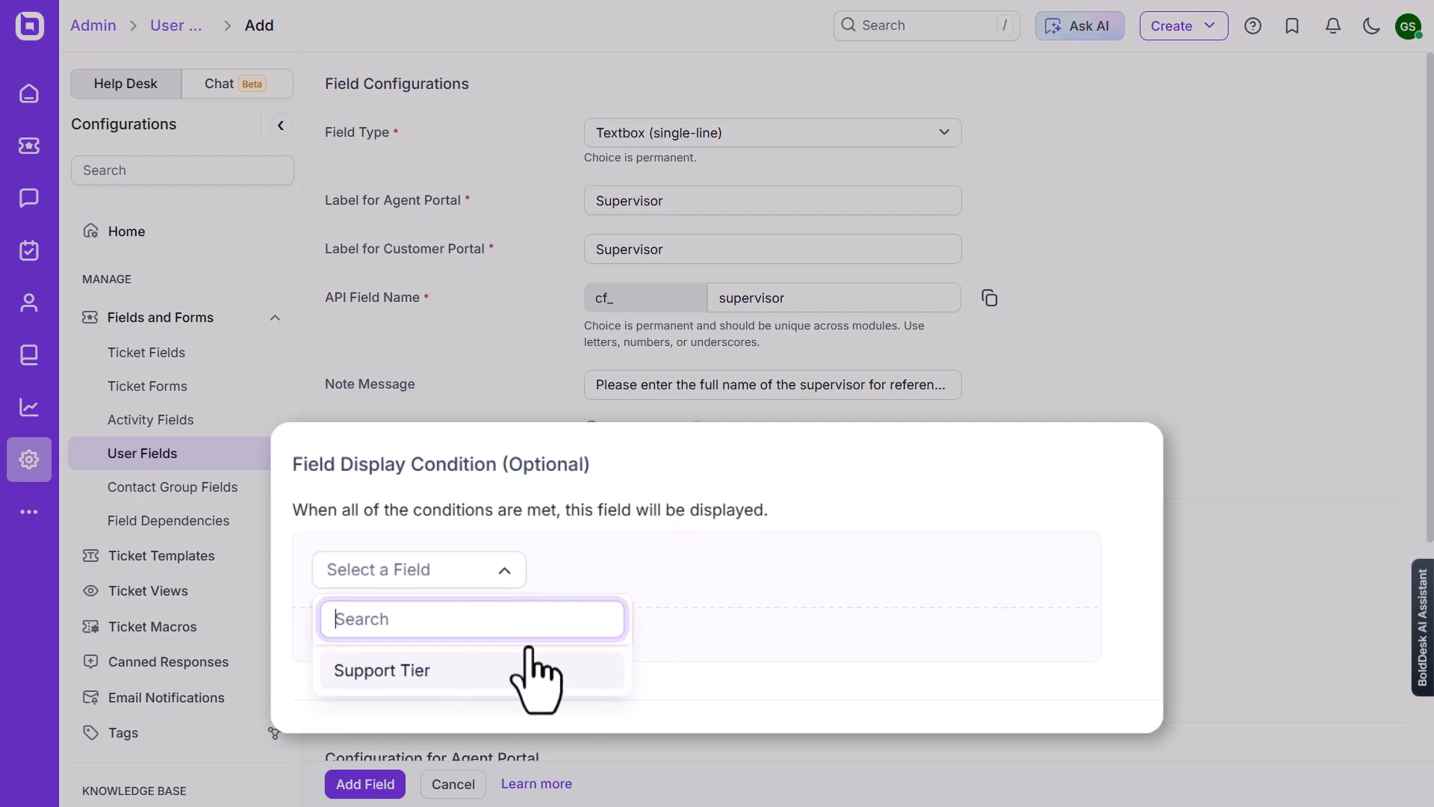
pyautogui.click(414, 698)
pyautogui.click(765, 619)
pyautogui.click(751, 696)
pyautogui.click(855, 569)
# Make the Supervisor field visible, editable and mandatory for customers and shown in the Sign Up form, and add the field
pyautogui.scroll(-3, 777, 617)
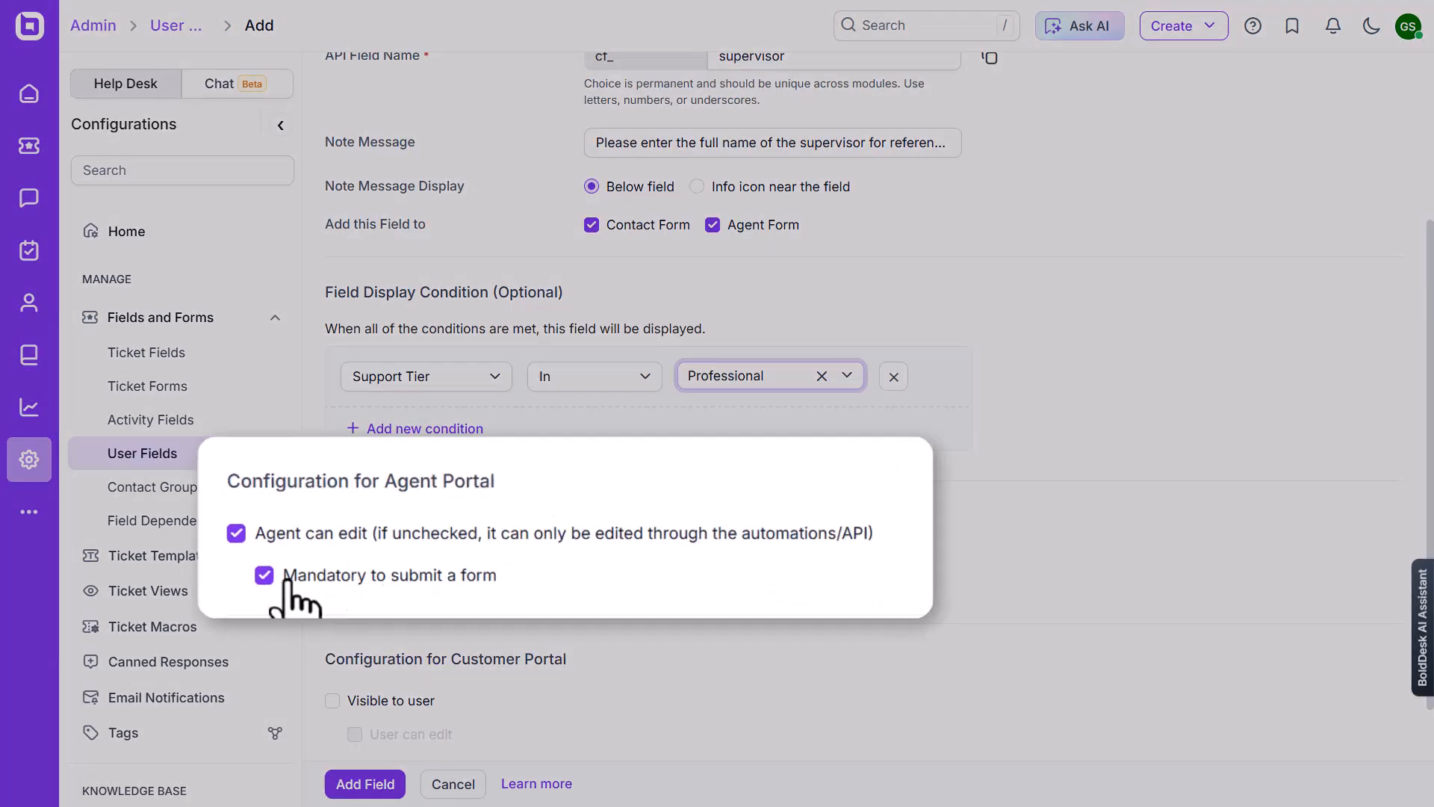
pyautogui.scroll(-1, 268, 594)
pyautogui.click(236, 573)
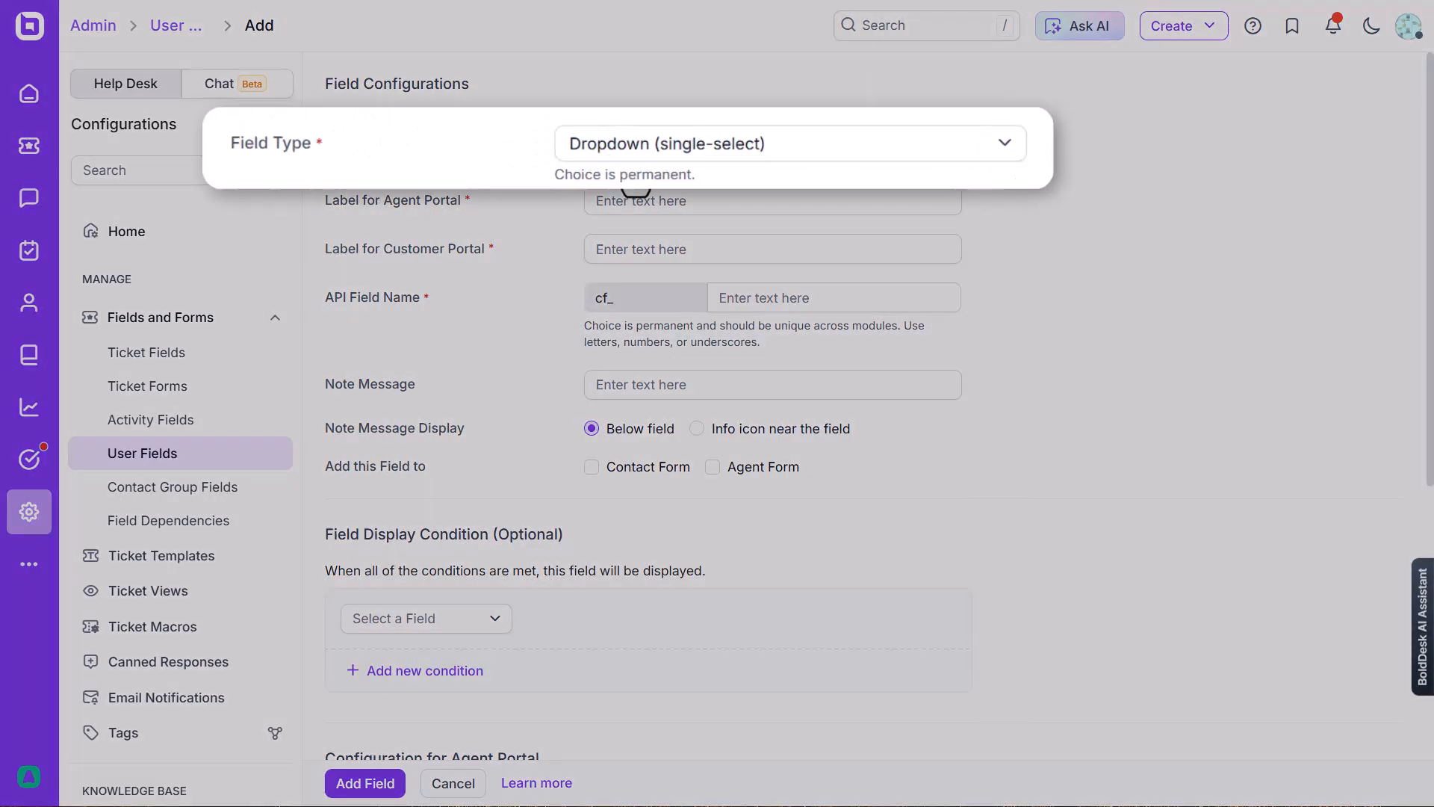
pyautogui.scroll(-6, 585, 608)
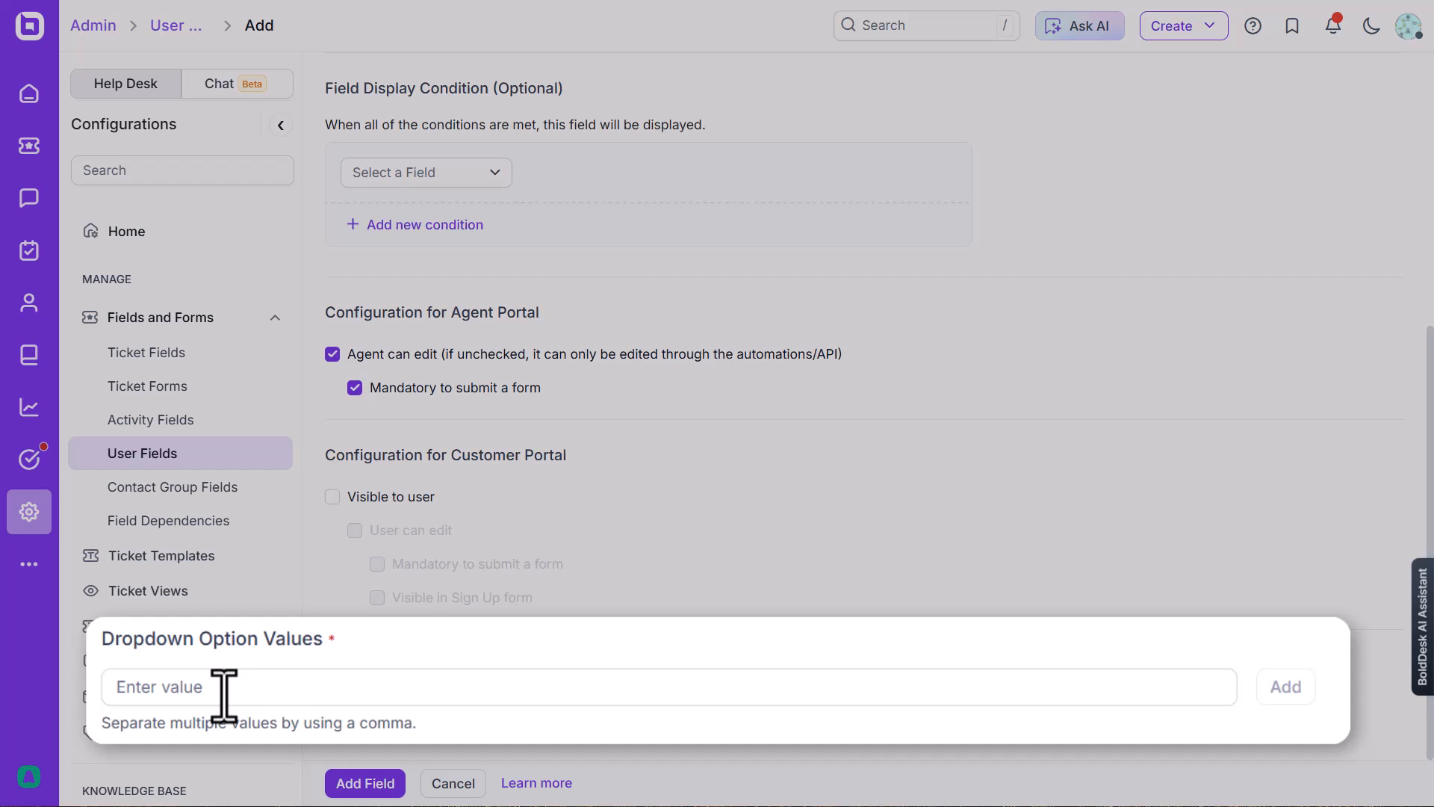
pyautogui.click(422, 700)
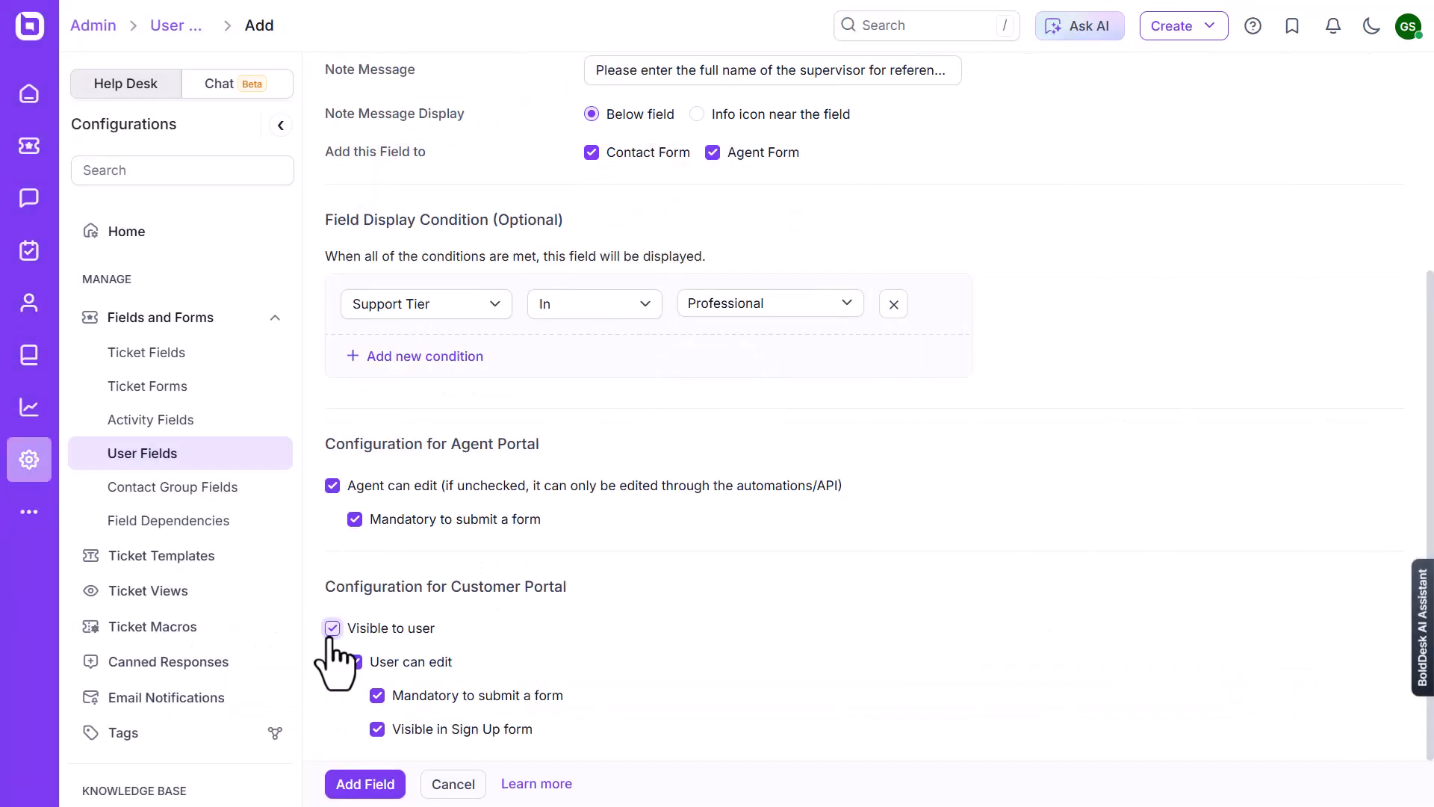
pyautogui.click(365, 784)
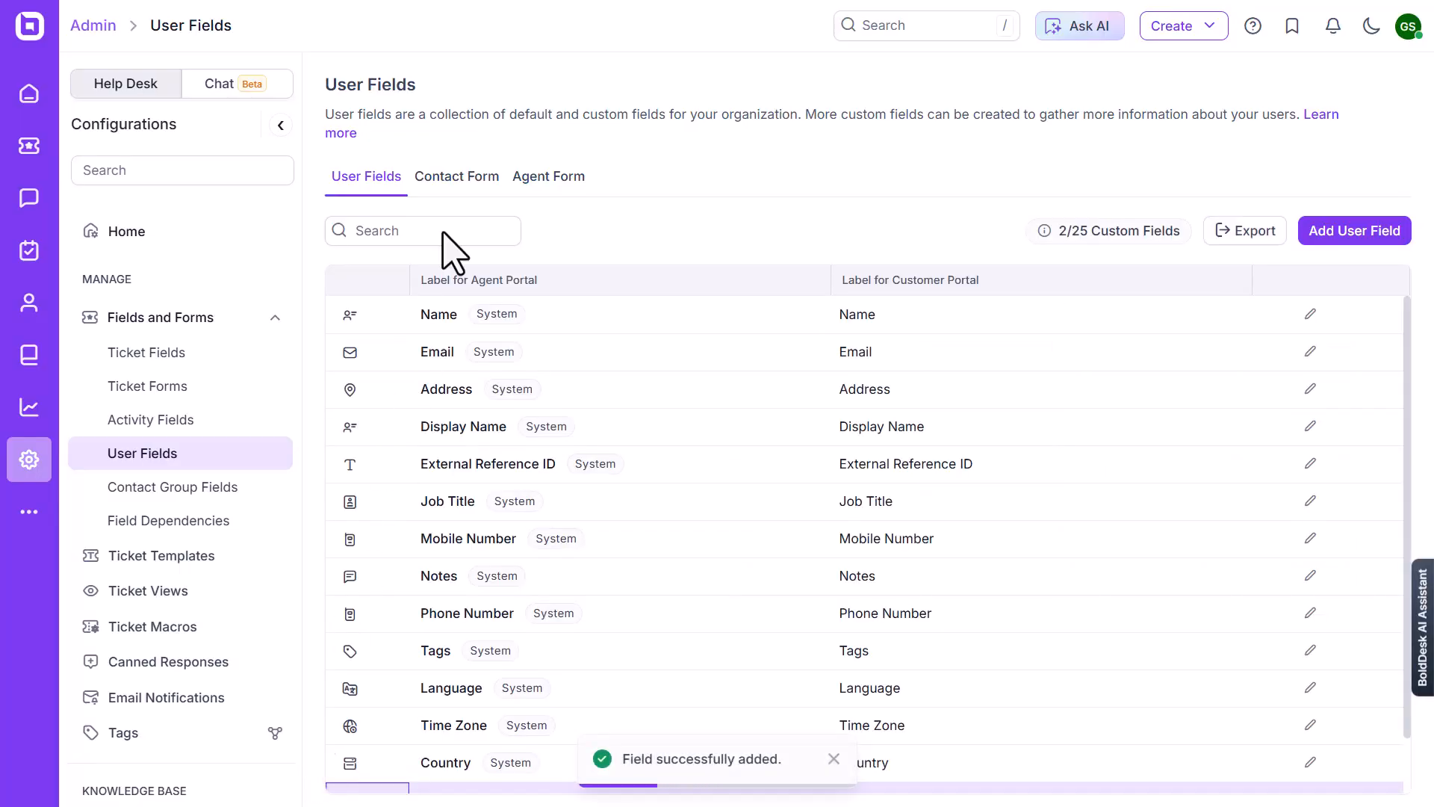
# Add the existing Country field to the Contact Form
pyautogui.click(456, 177)
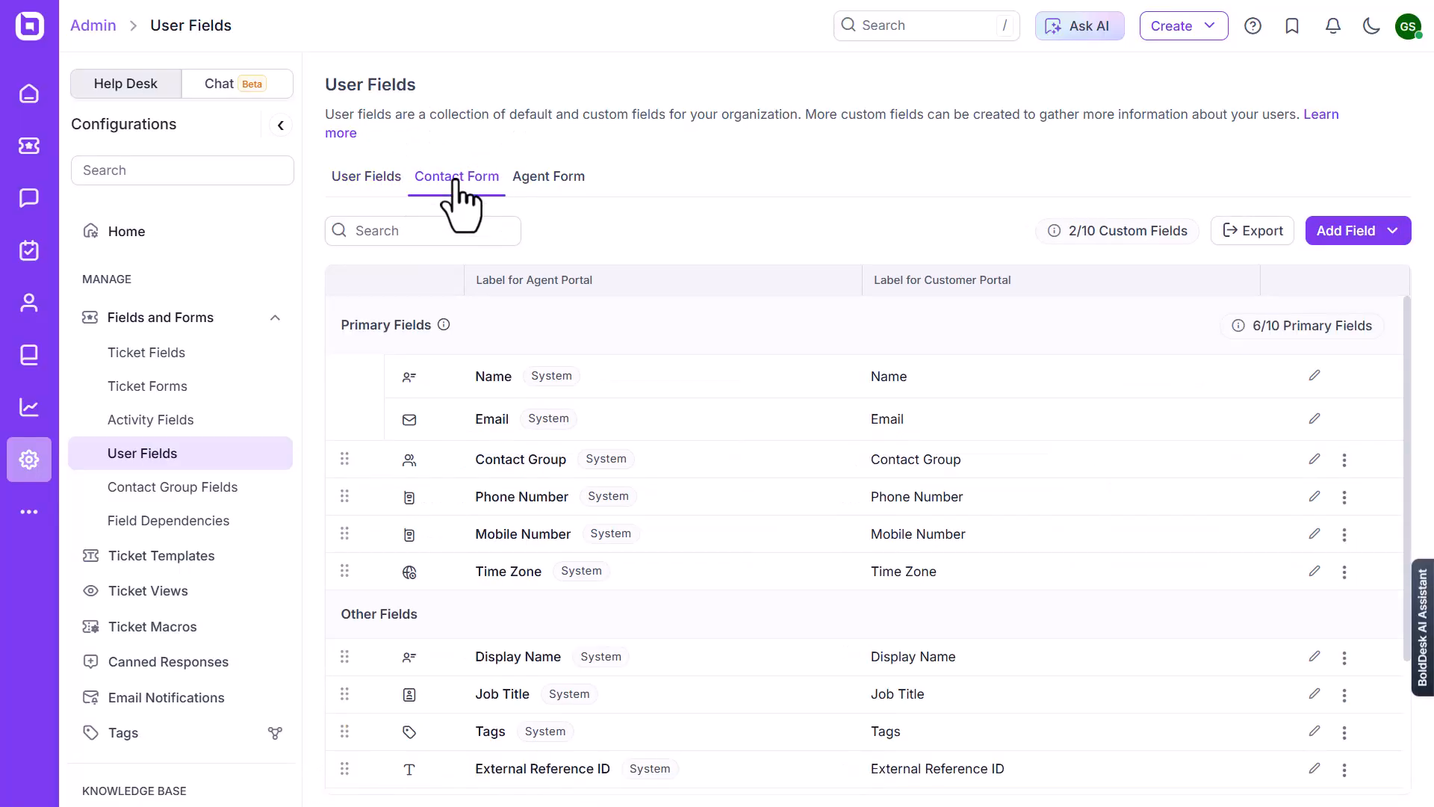
pyautogui.scroll(-3, 448, 448)
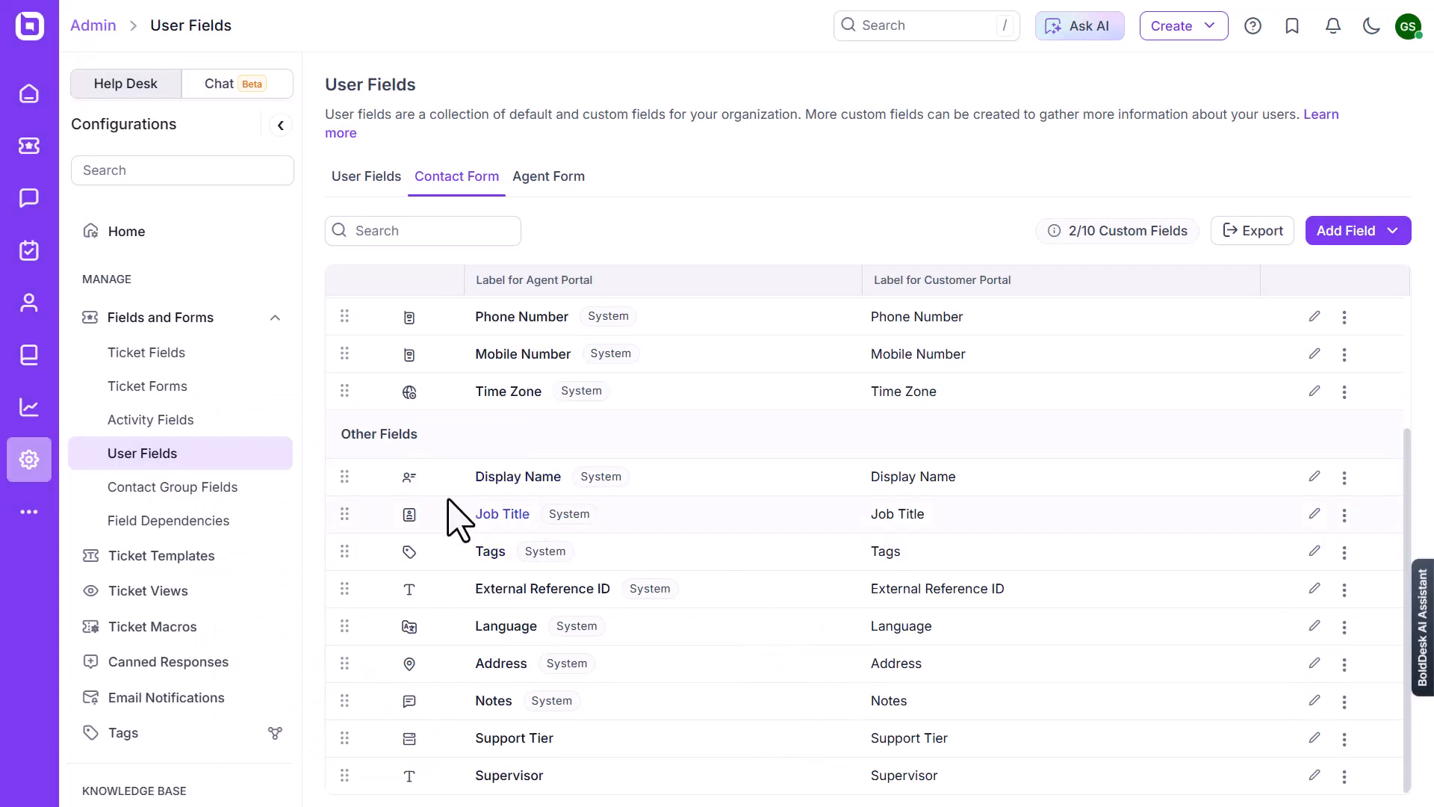
pyautogui.scroll(3, 448, 499)
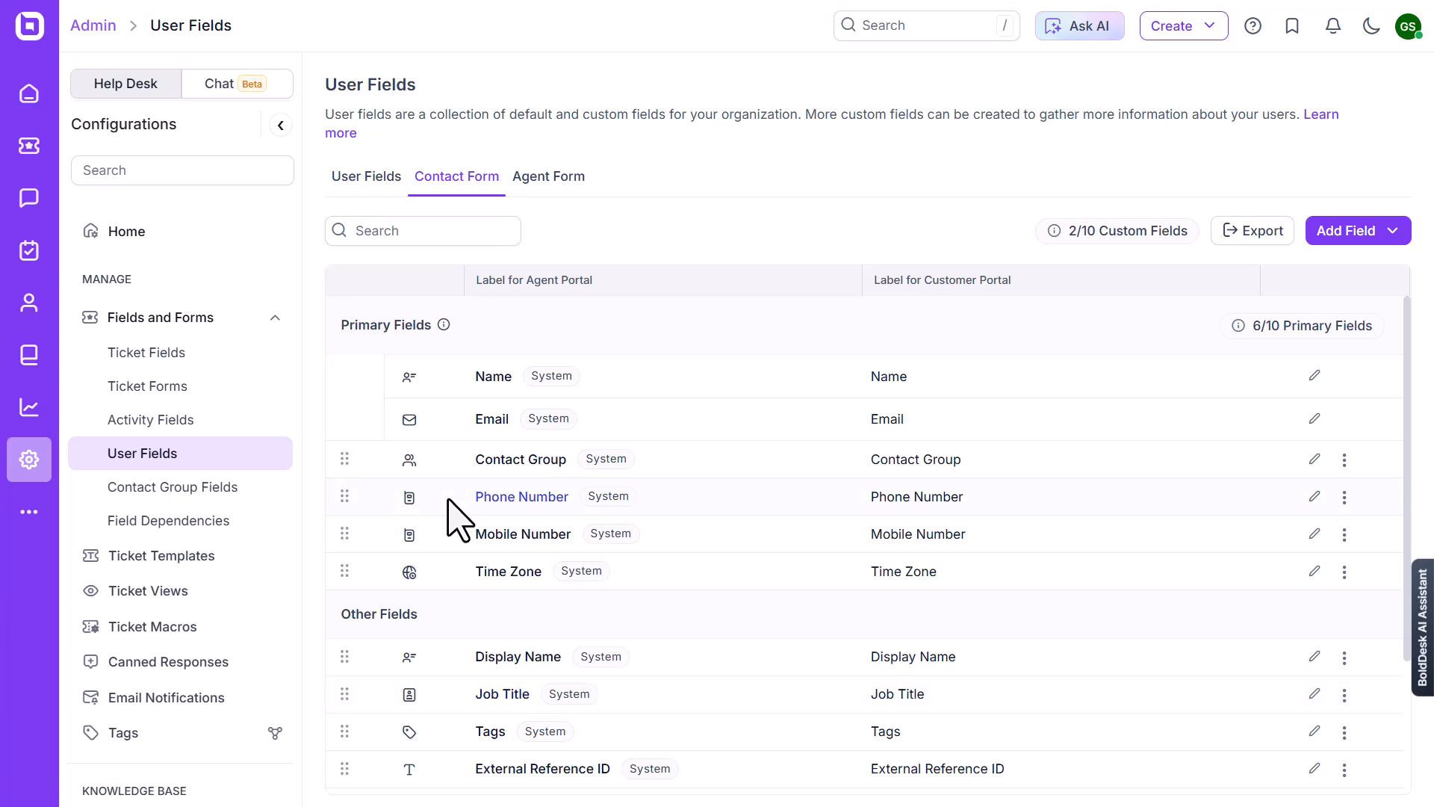
pyautogui.click(1344, 233)
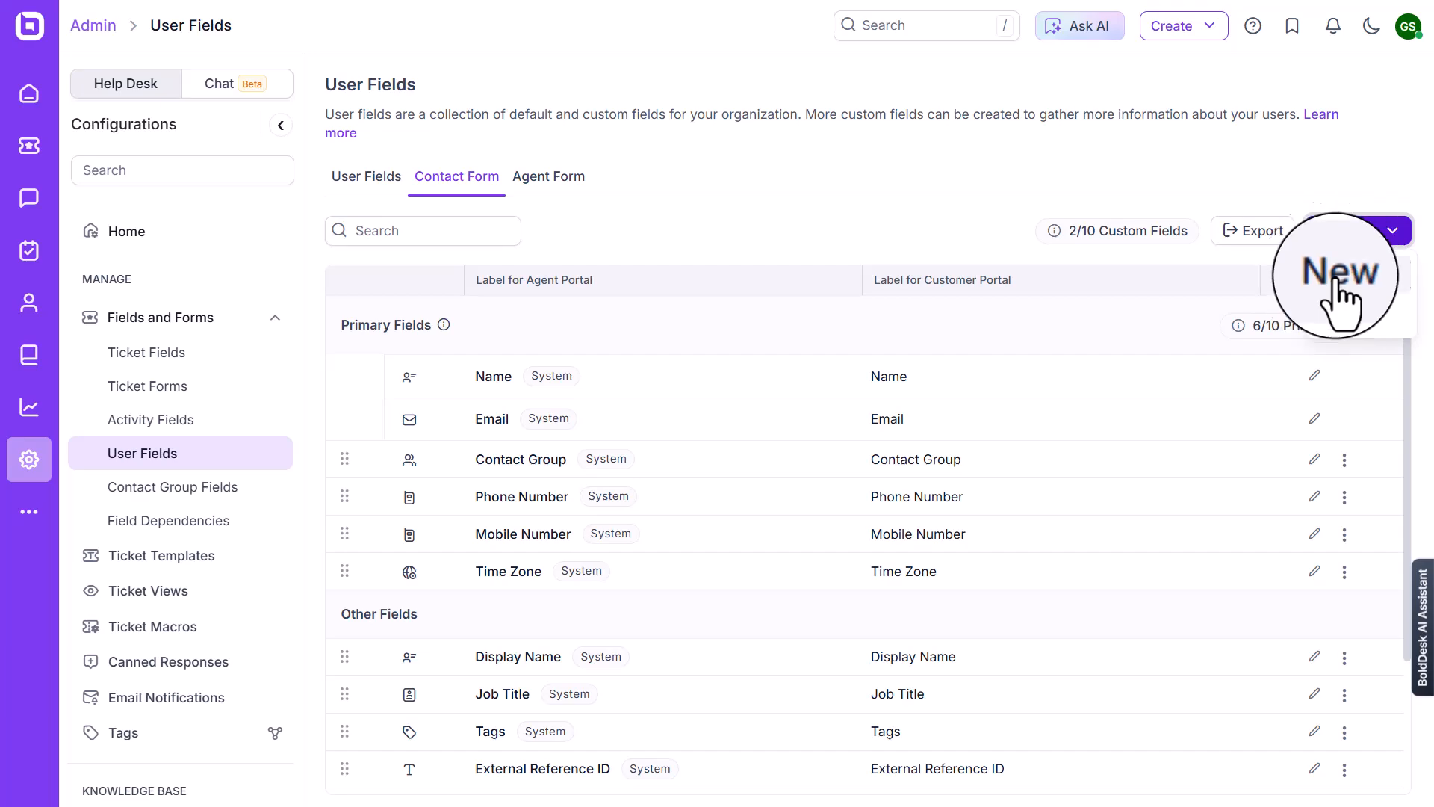
pyautogui.click(1342, 330)
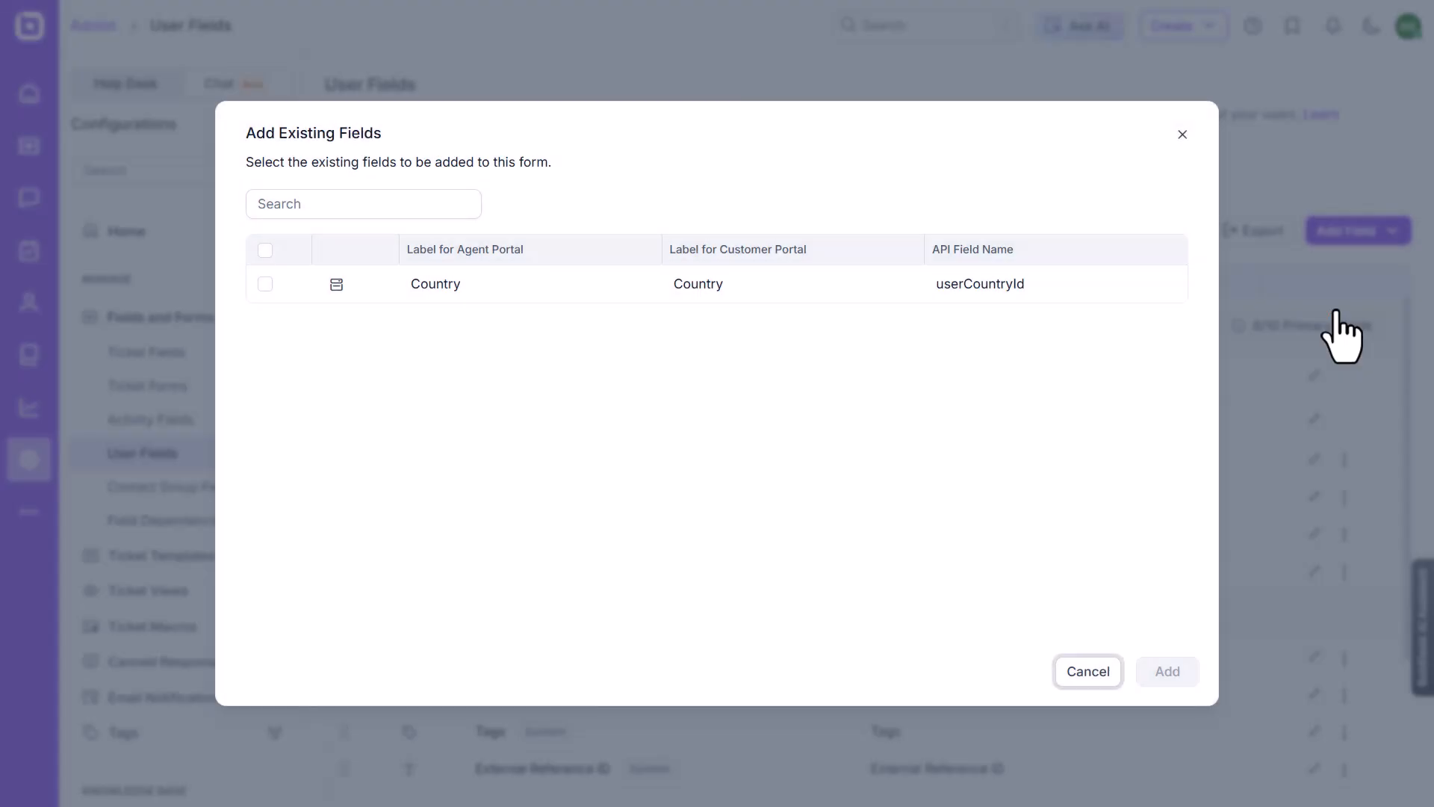
pyautogui.click(265, 284)
pyautogui.click(1167, 671)
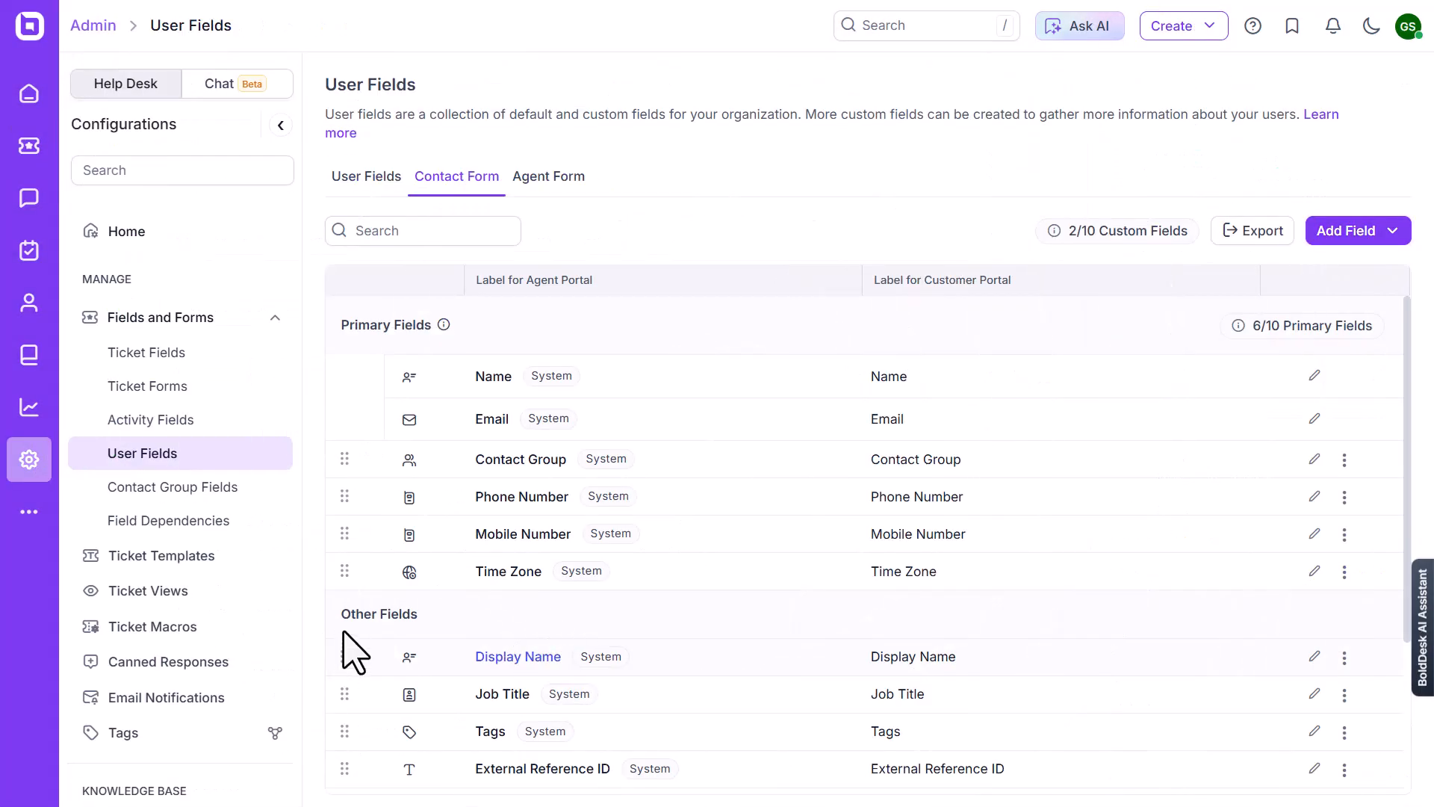
# Move Display Name into the Contact Form's Primary Fields above Time Zone, and move Contact Group into Other Fields below Job Title
pyautogui.moveTo(351, 653); pyautogui.dragTo(343, 576)
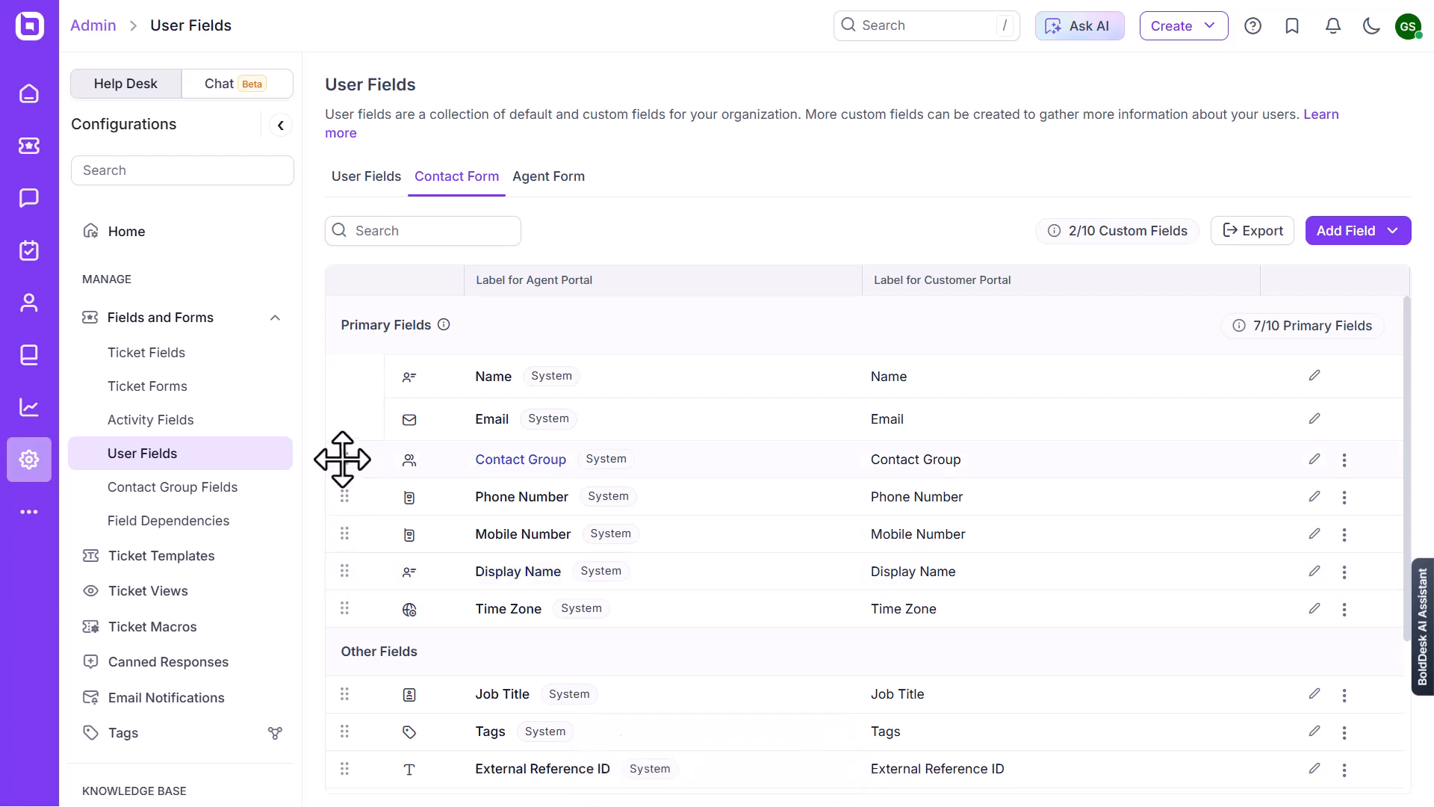
pyautogui.moveTo(343, 459); pyautogui.dragTo(328, 711)
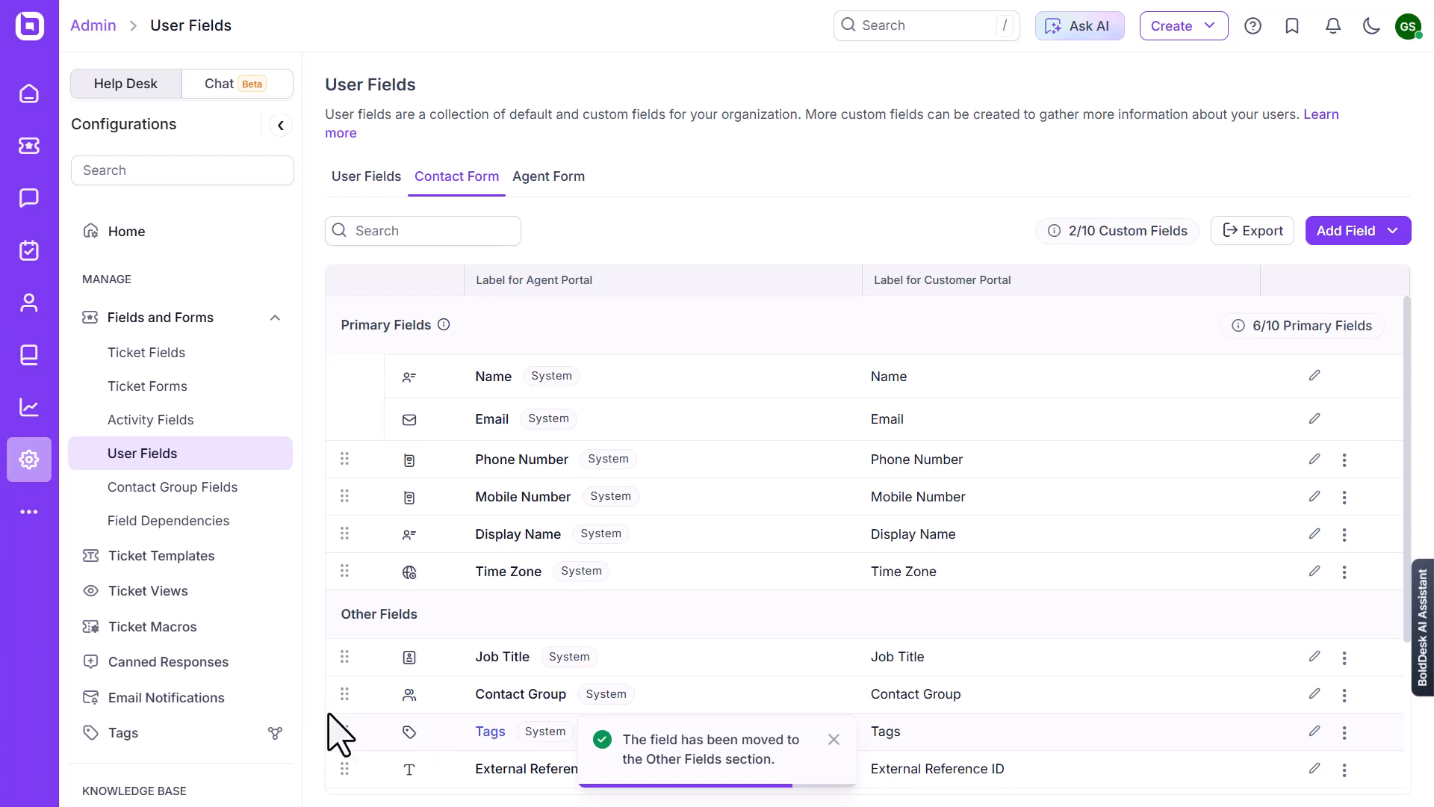
# Move Display Name into the Agent Form's Primary Fields
pyautogui.click(549, 189)
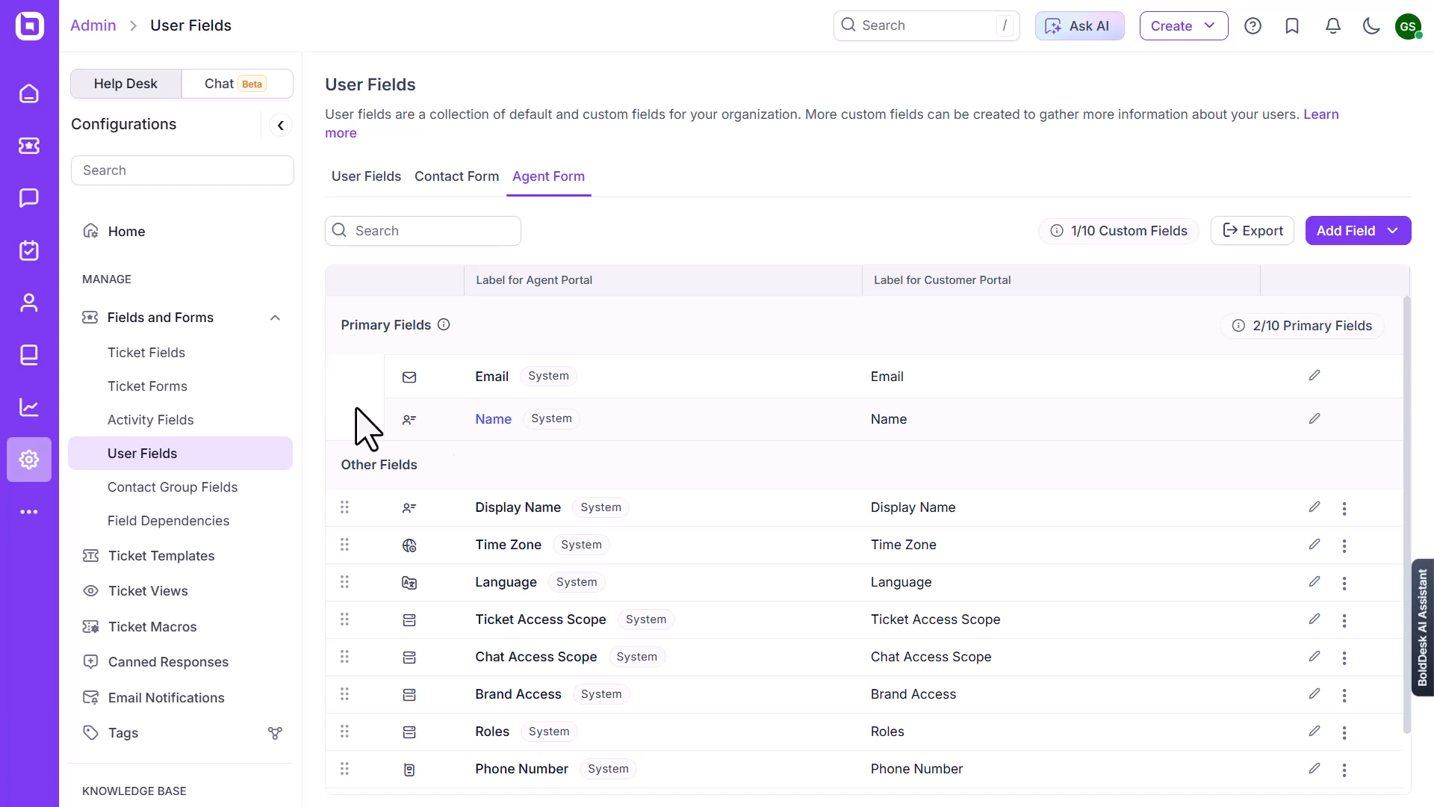
pyautogui.click(1344, 508)
pyautogui.click(1267, 534)
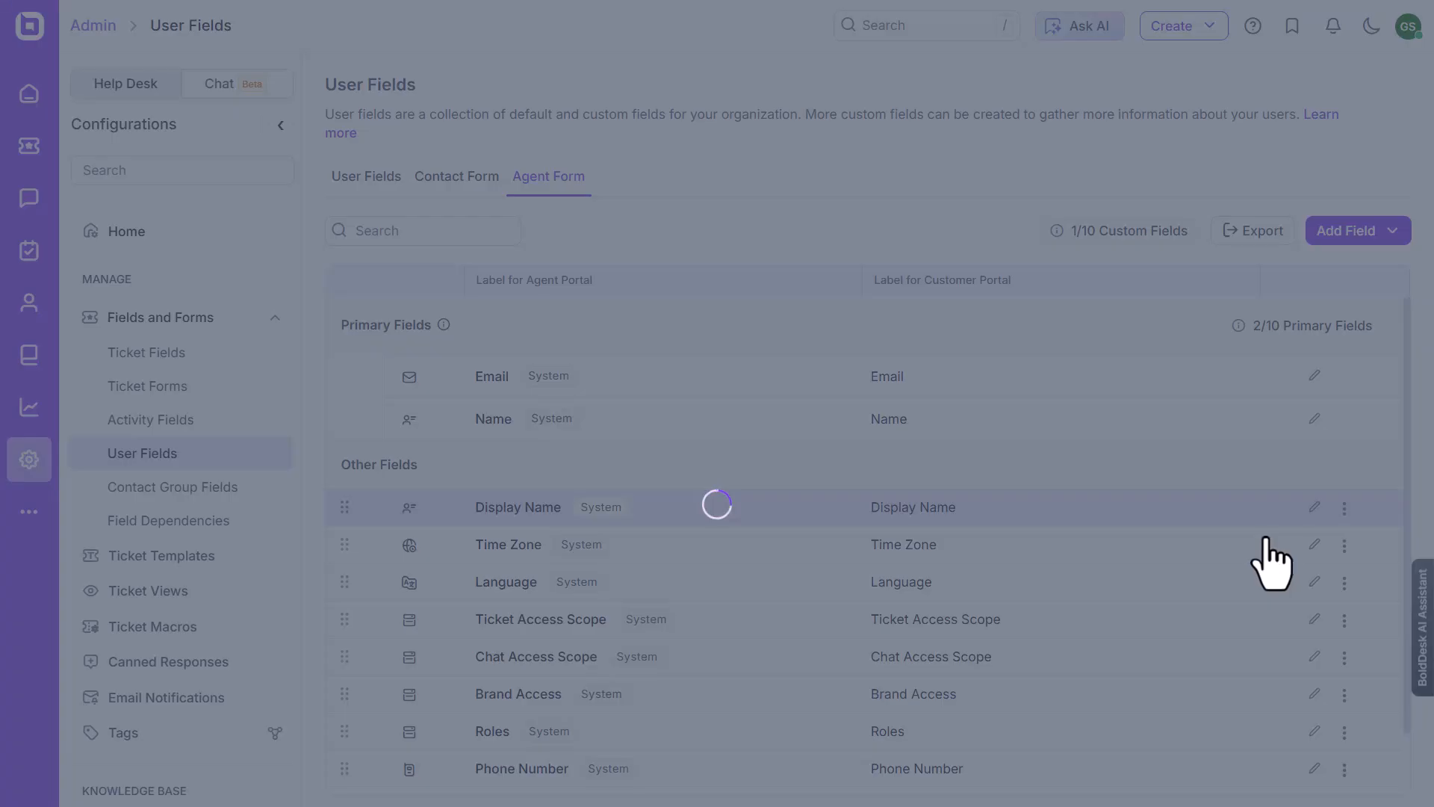
pyautogui.click(1355, 231)
pyautogui.click(1349, 313)
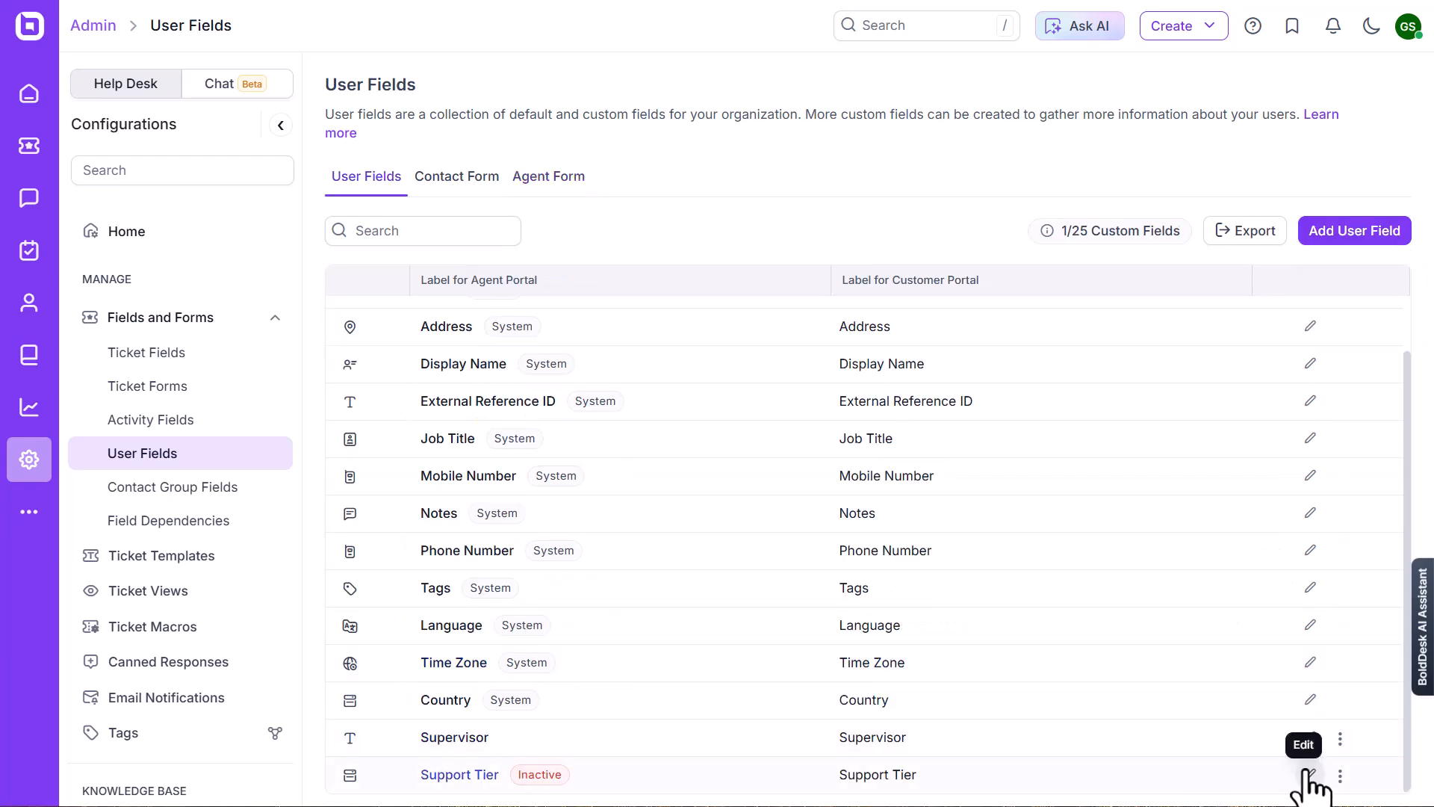
pyautogui.click(1340, 739)
pyautogui.click(1340, 776)
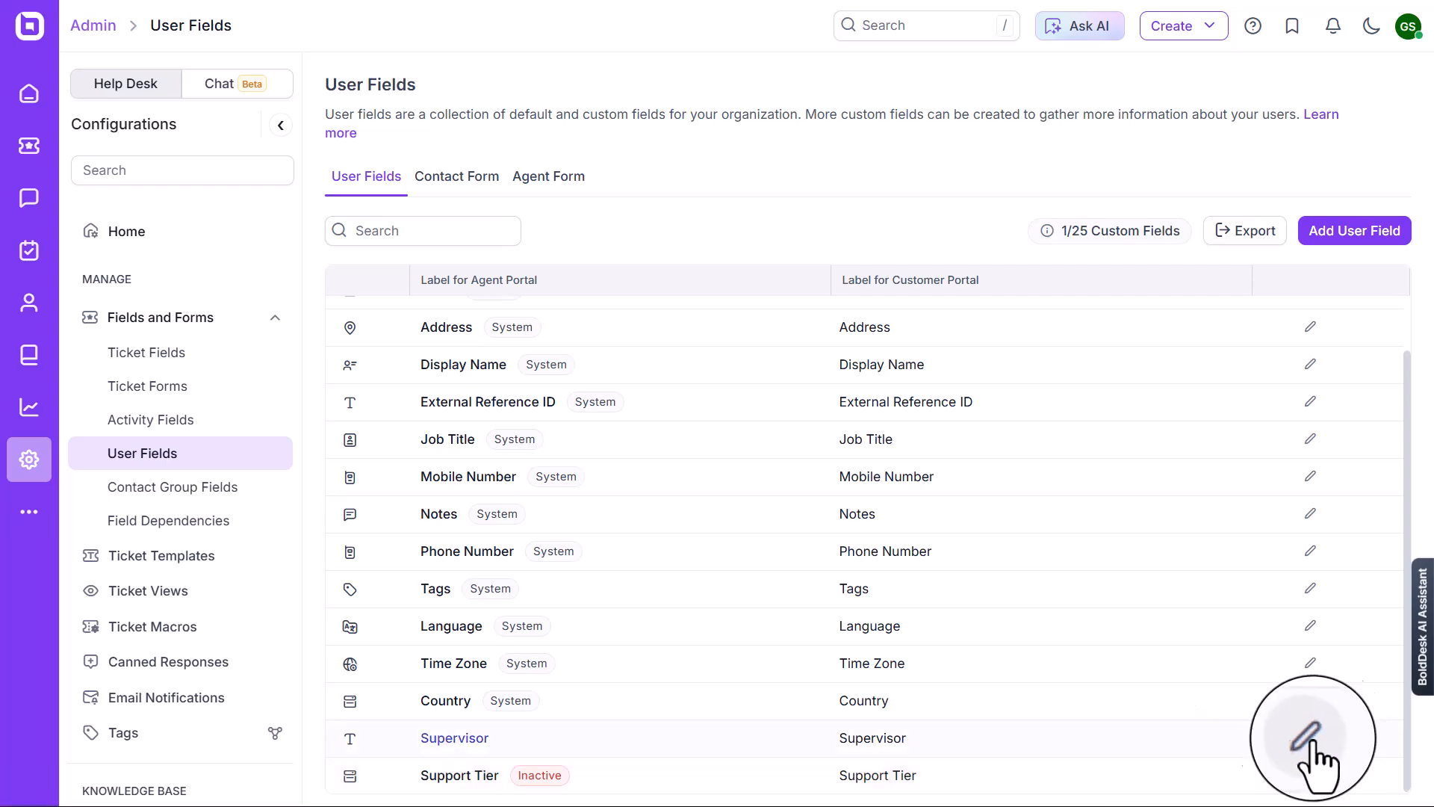
# Make the Supervisor field non-mandatory for form submission in the Agent Portal and update the field
pyautogui.click(1310, 738)
pyautogui.scroll(-3, 378, 570)
pyautogui.click(355, 518)
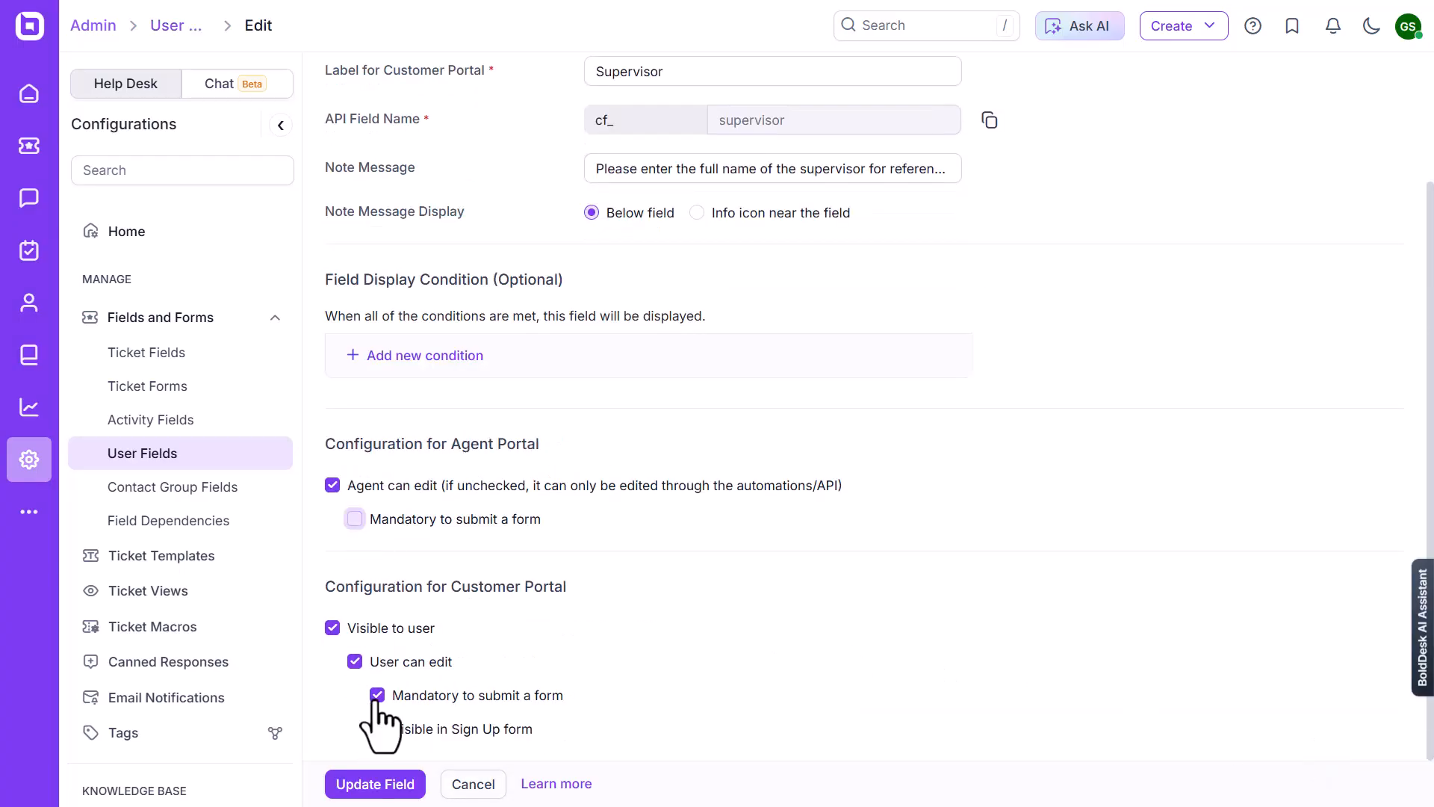
pyautogui.click(410, 783)
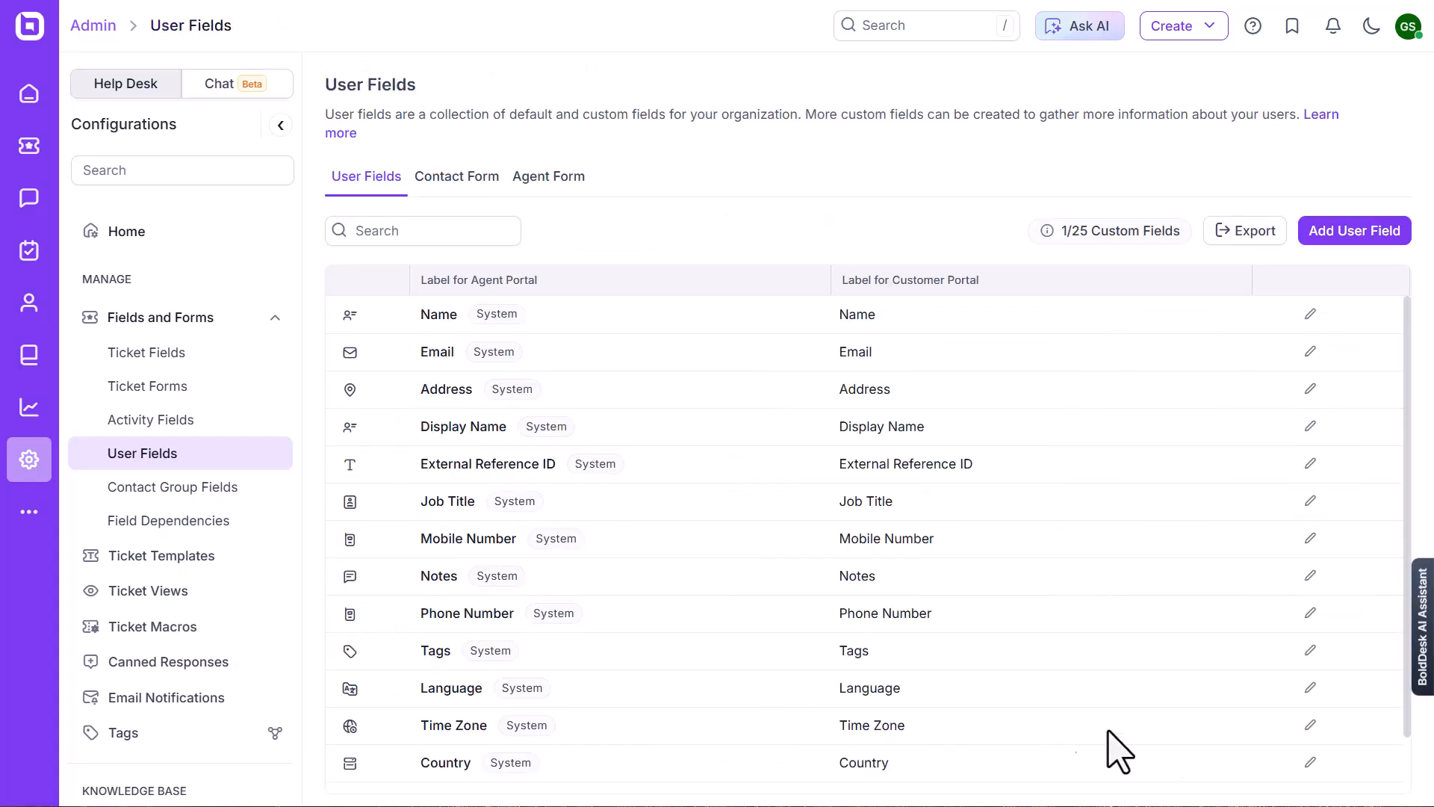
# Deactivate the Supervisor field in the User Fields list
pyautogui.scroll(-1, 1061, 747)
pyautogui.click(1340, 738)
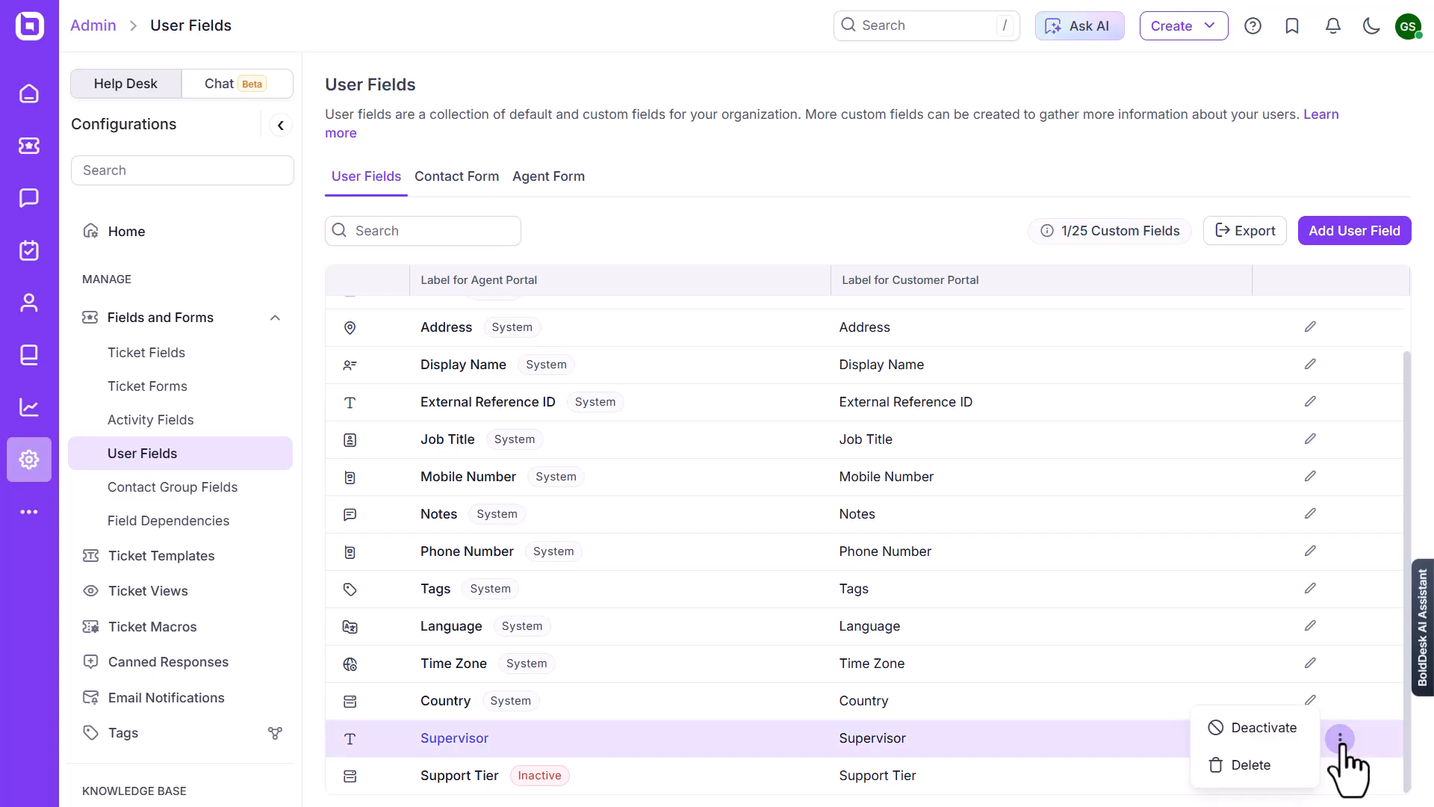
pyautogui.click(1251, 729)
pyautogui.click(825, 465)
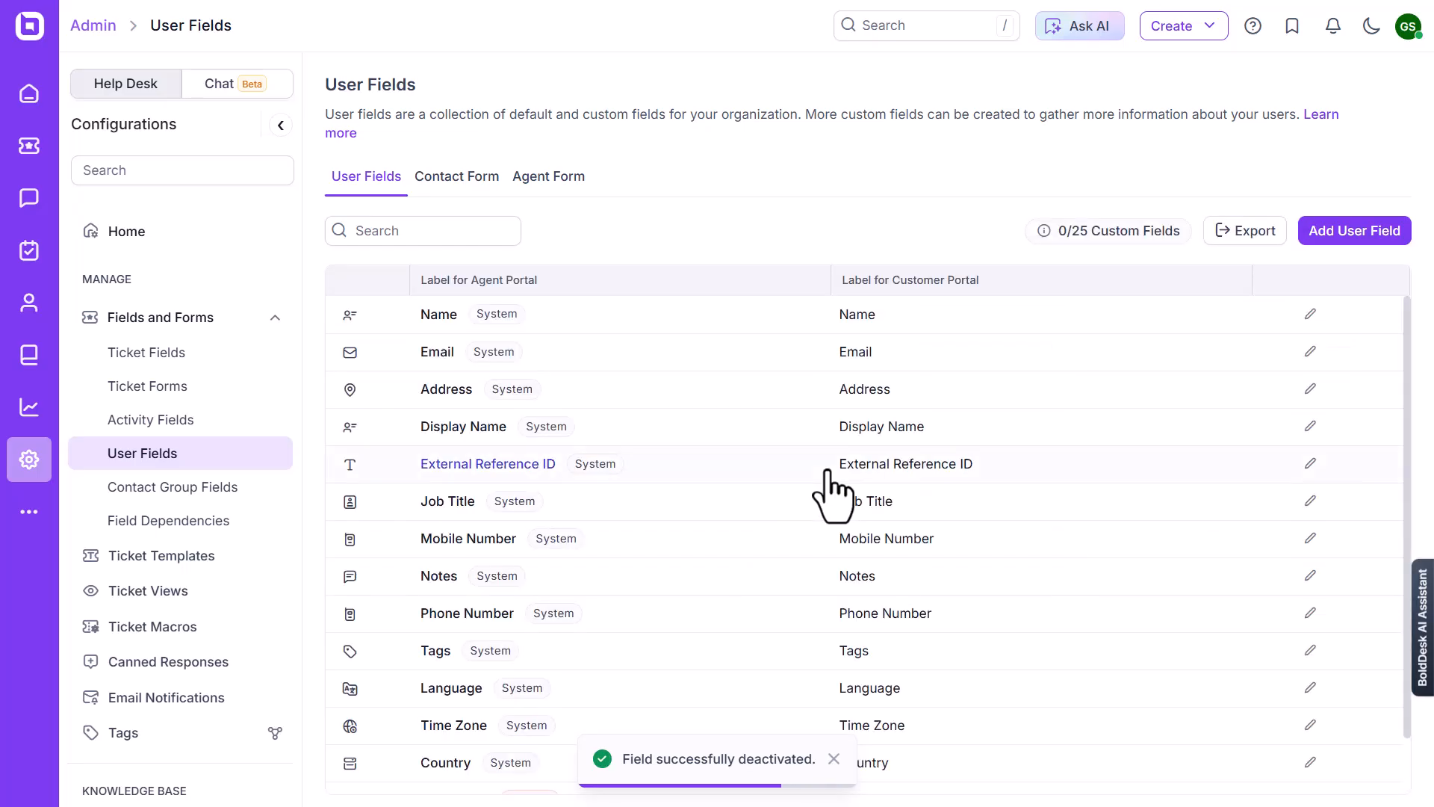
# Activate the Supervisor field again in the User Fields list
pyautogui.scroll(-1, 516, 749)
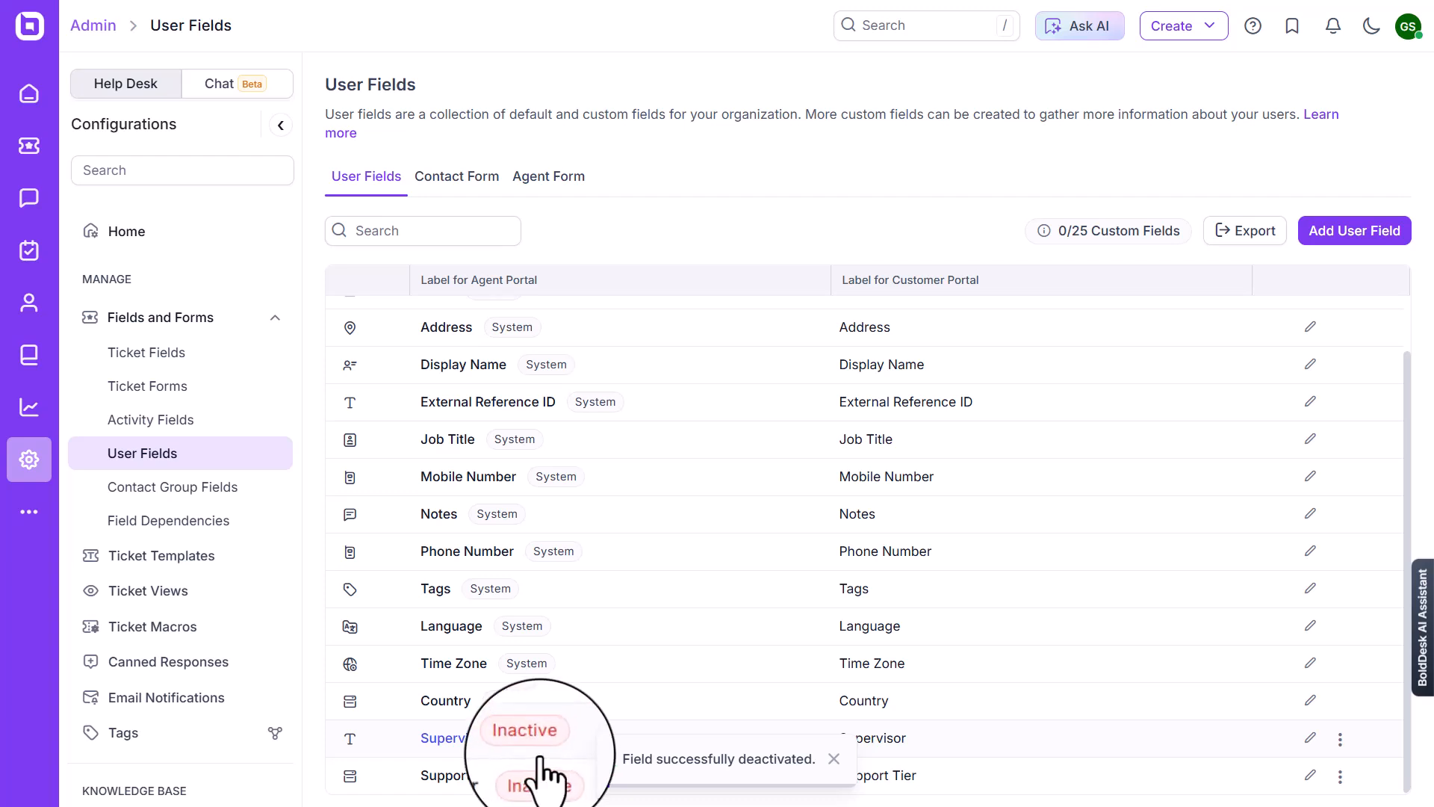
pyautogui.click(1340, 738)
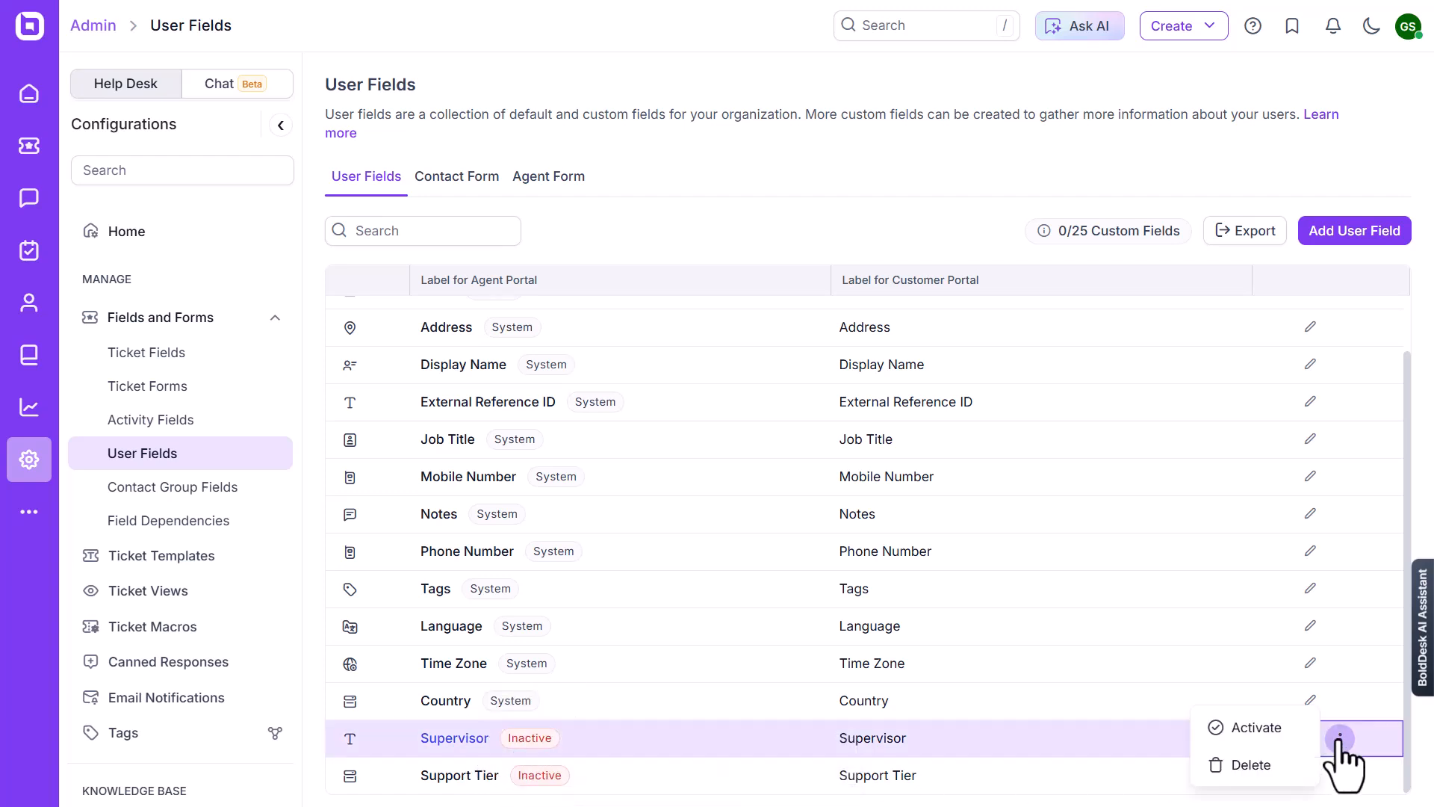
pyautogui.click(1245, 726)
pyautogui.click(852, 465)
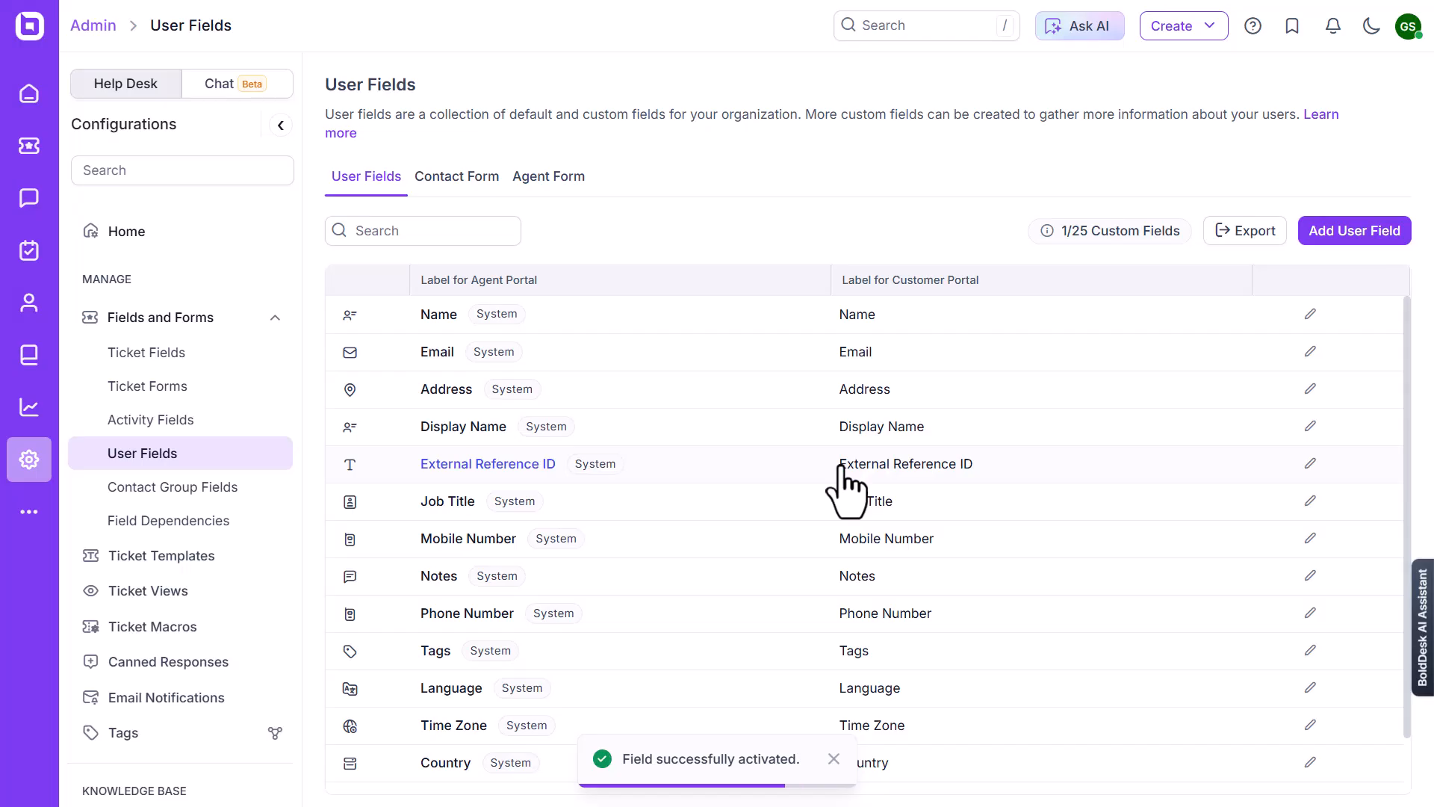
# Delete the inactive Support Tier field from the User Fields list
pyautogui.scroll(-1, 1352, 788)
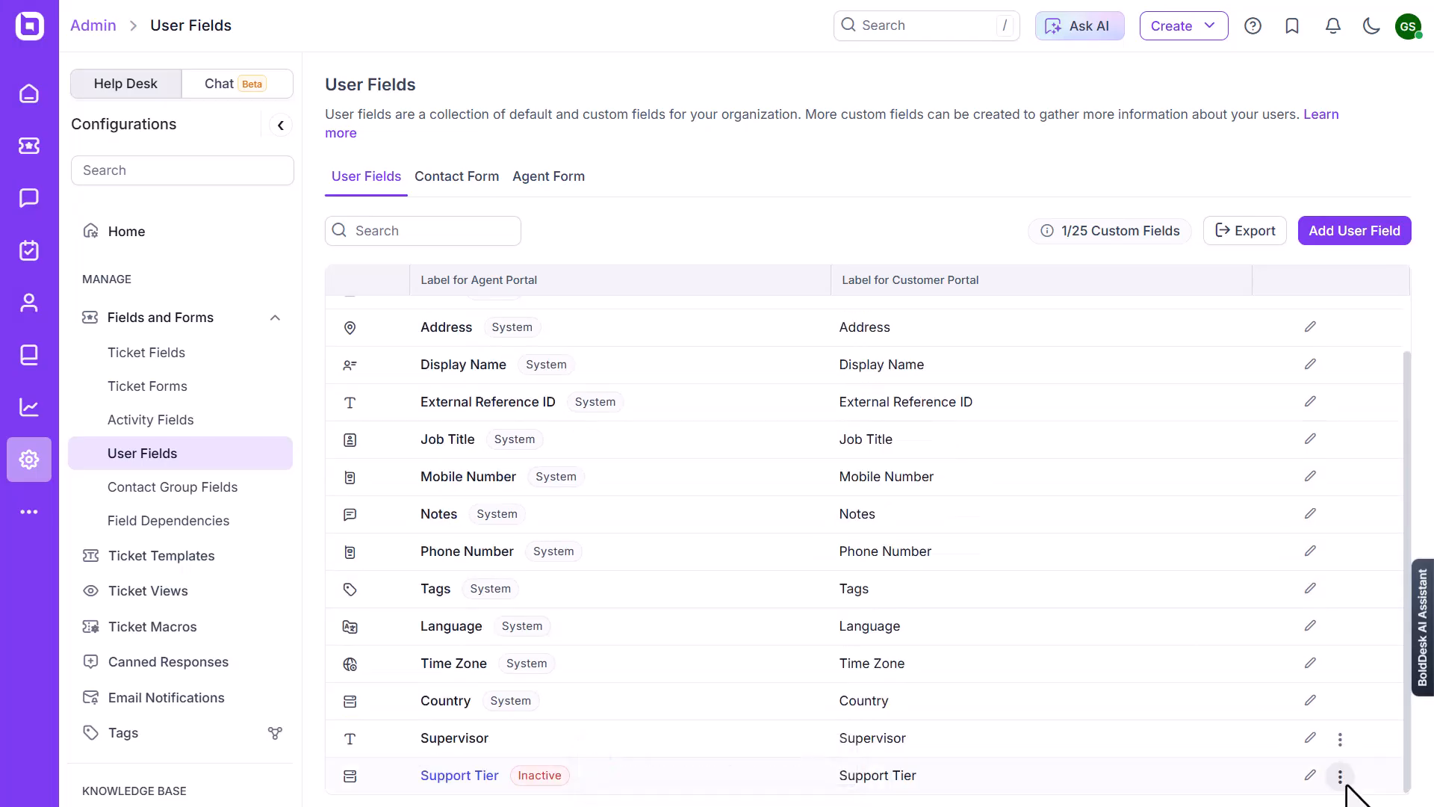
pyautogui.click(1340, 776)
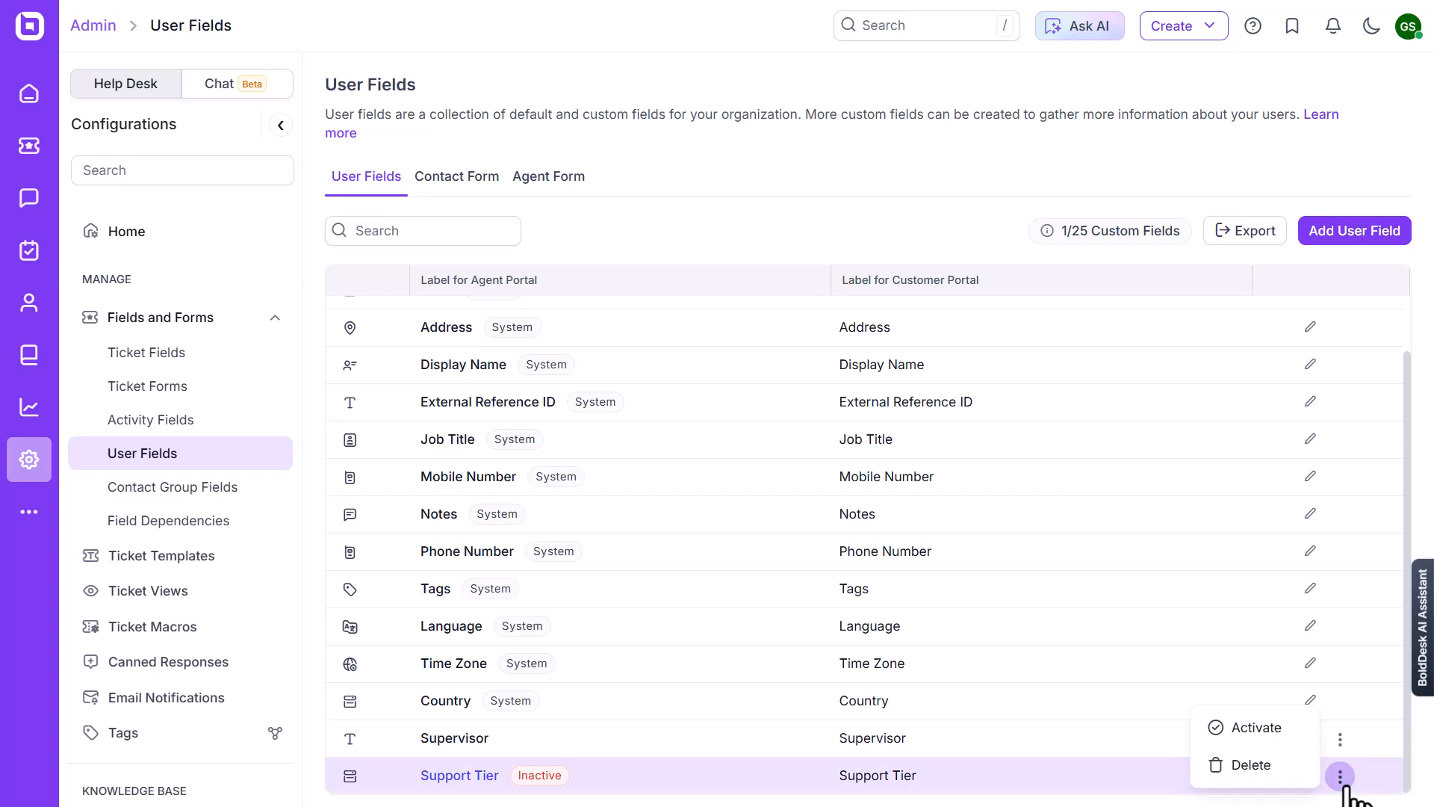
pyautogui.click(1243, 762)
pyautogui.click(859, 475)
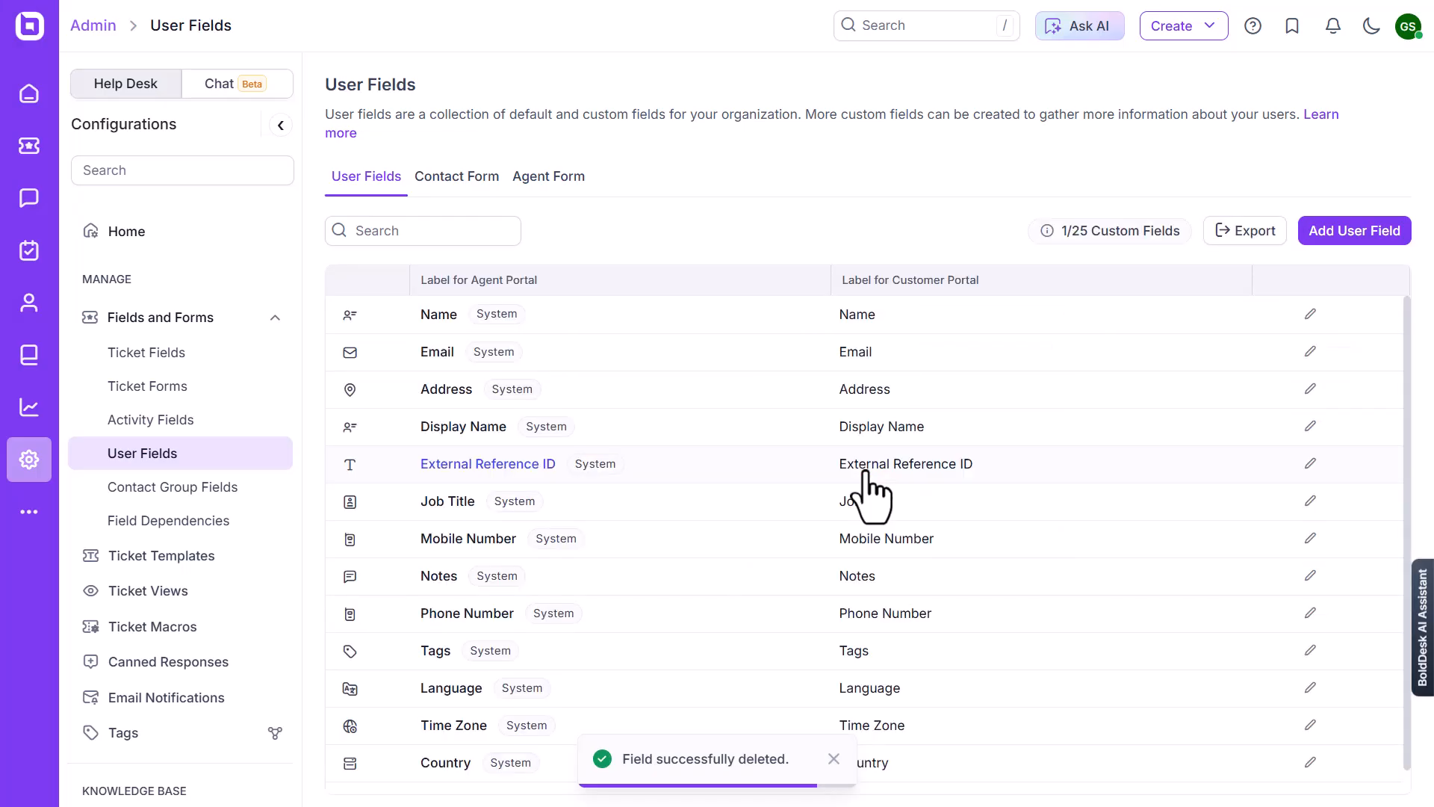
# Remove Phone Number from the Contact Form's Primary Fields
pyautogui.click(456, 187)
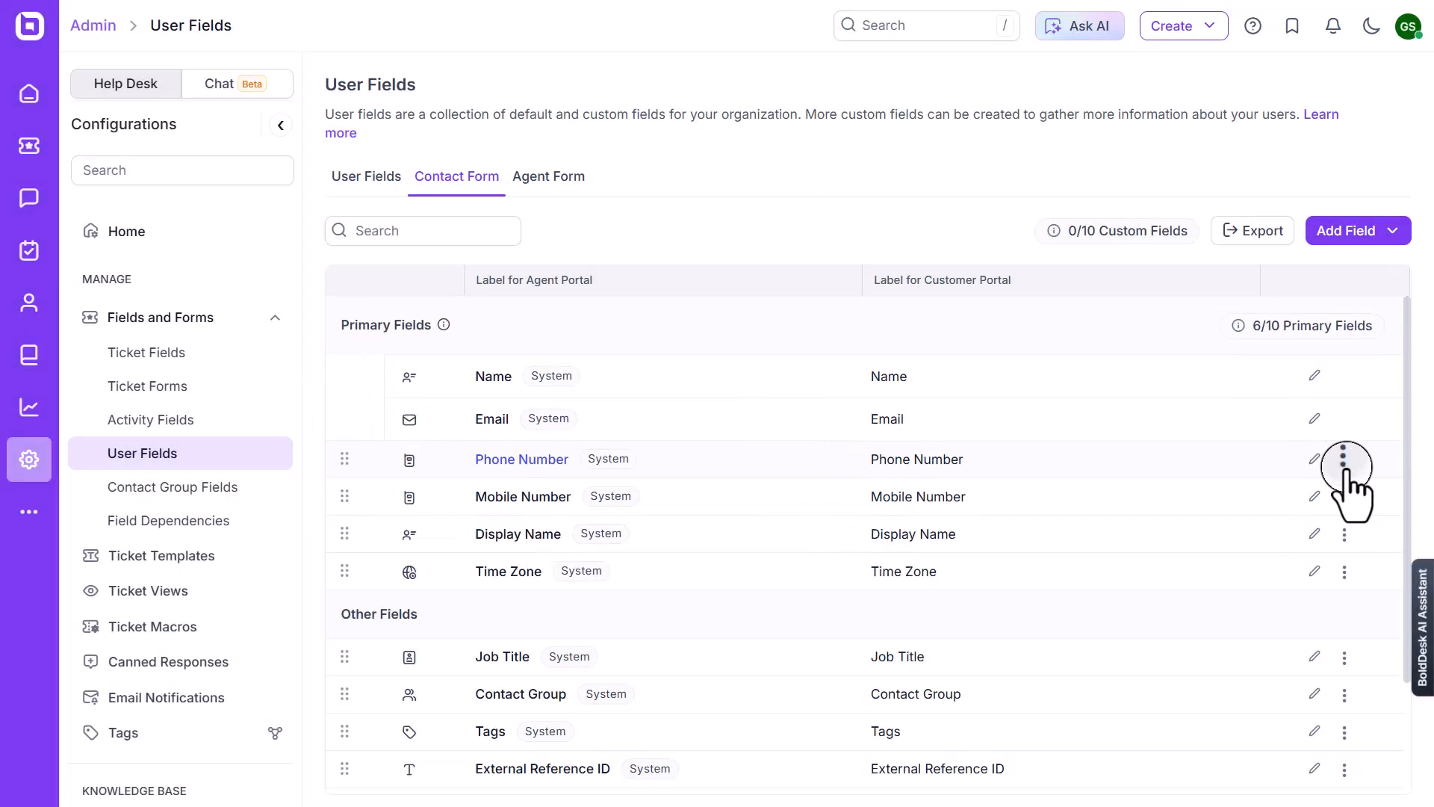
pyautogui.click(1344, 461)
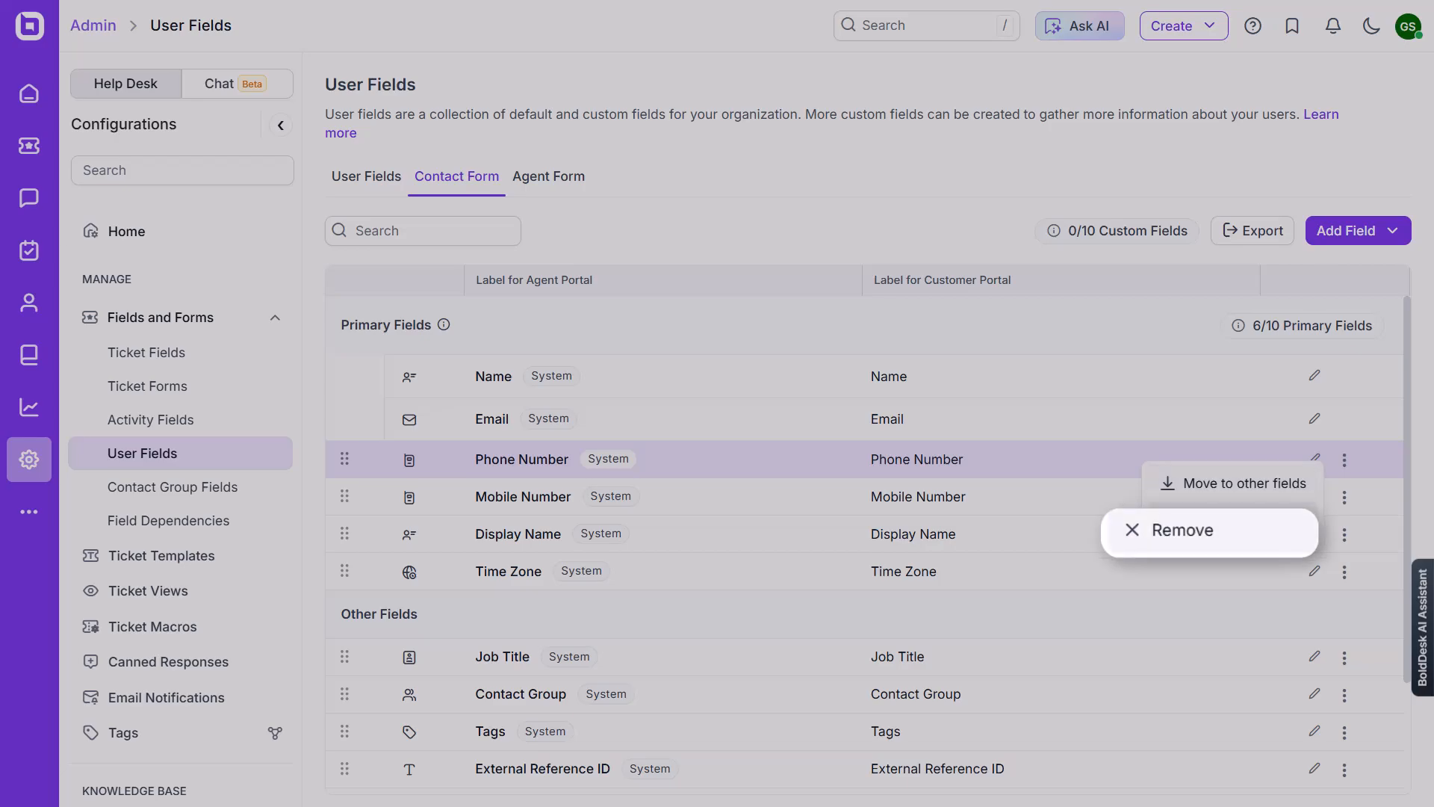
pyautogui.click(1182, 529)
pyautogui.click(929, 499)
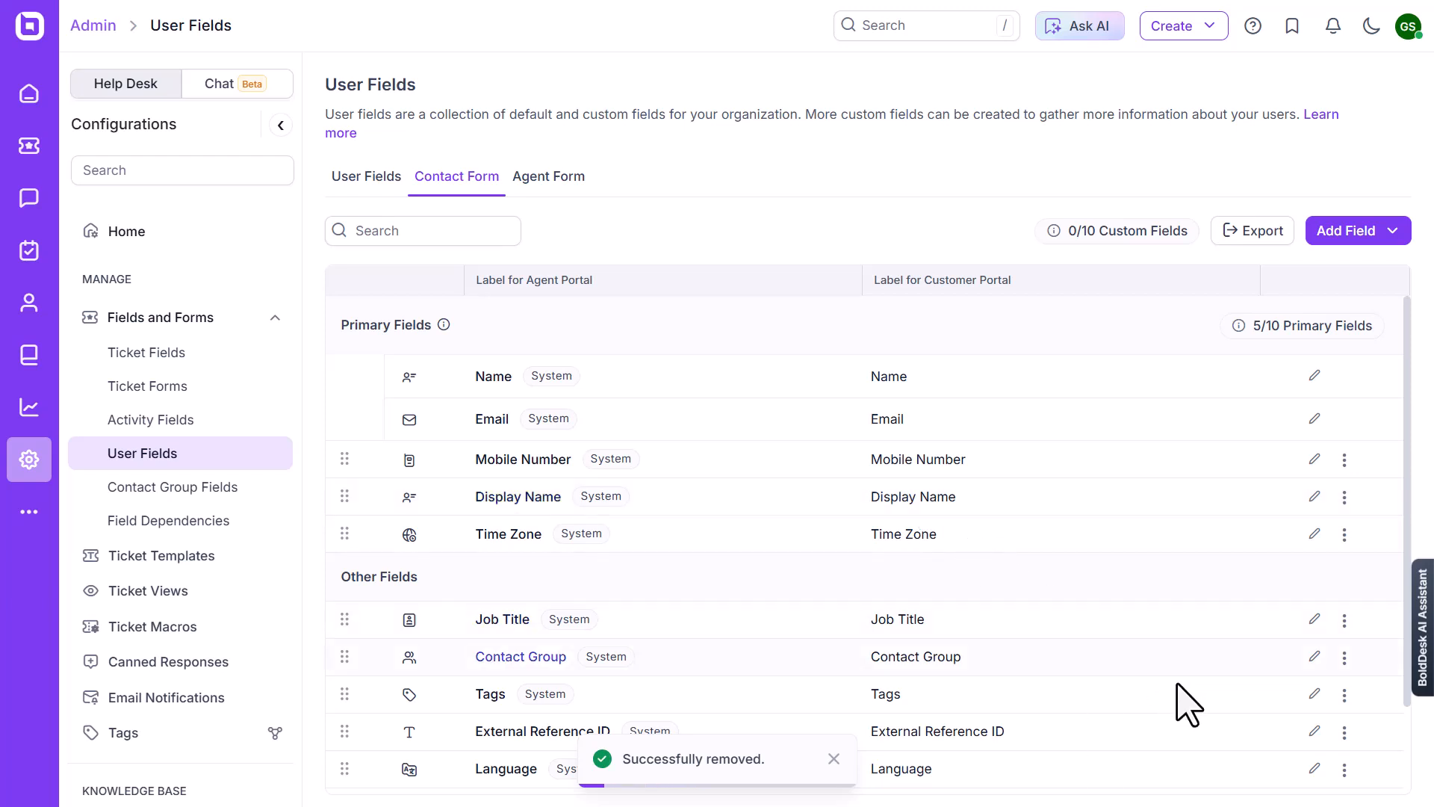
# Move Language into the Contact Form's Primary Fields, and open the Agent Form
pyautogui.click(1344, 768)
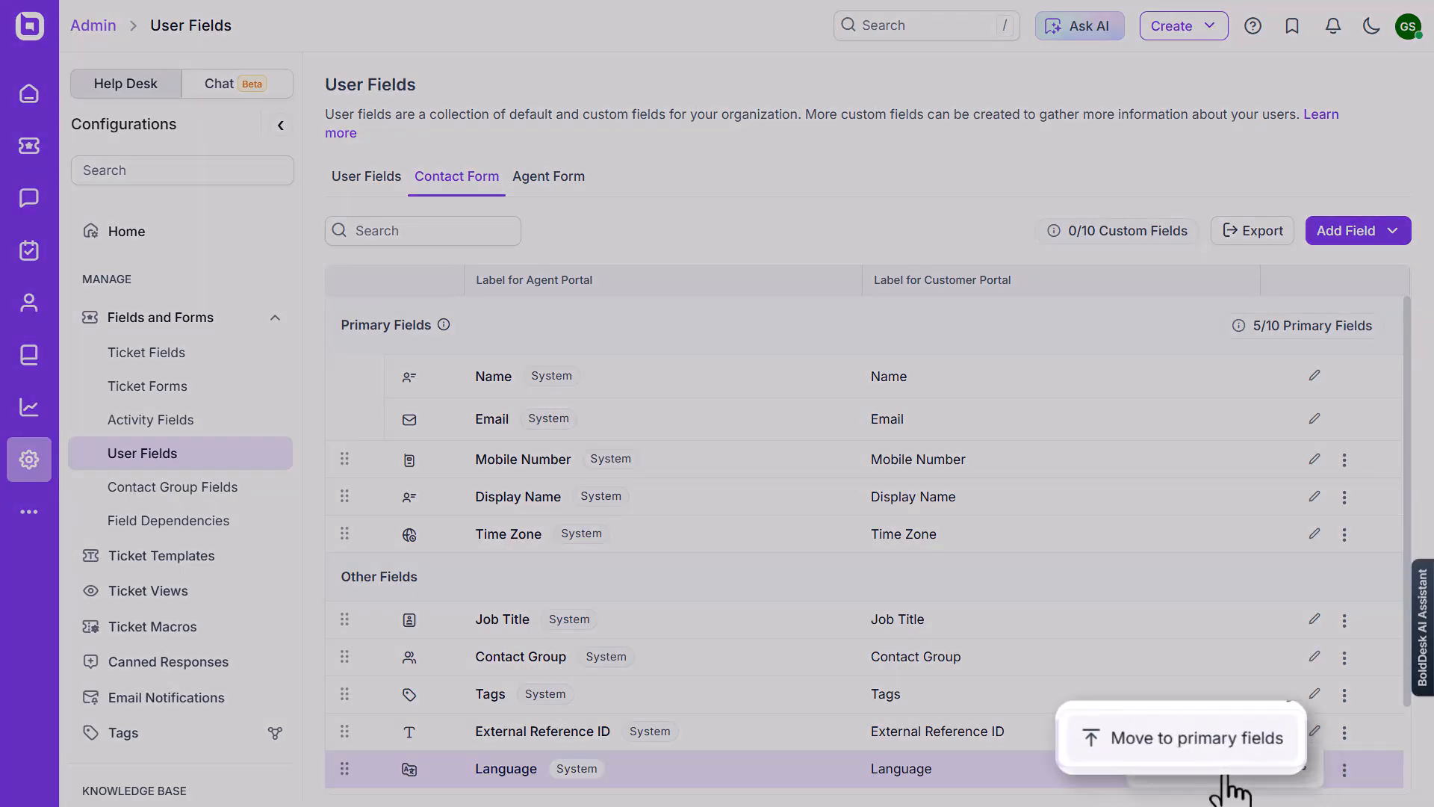
pyautogui.click(1227, 779)
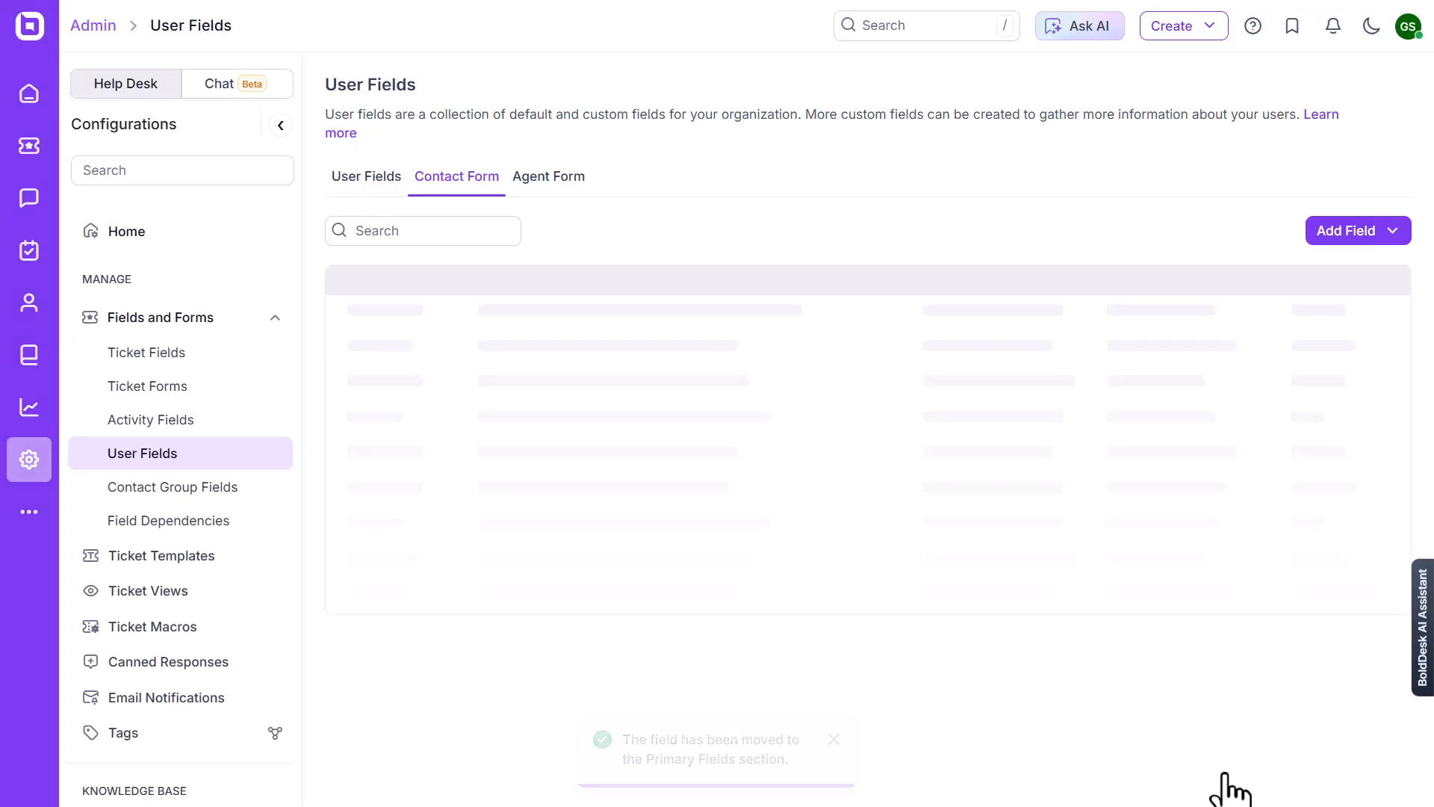
pyautogui.click(547, 179)
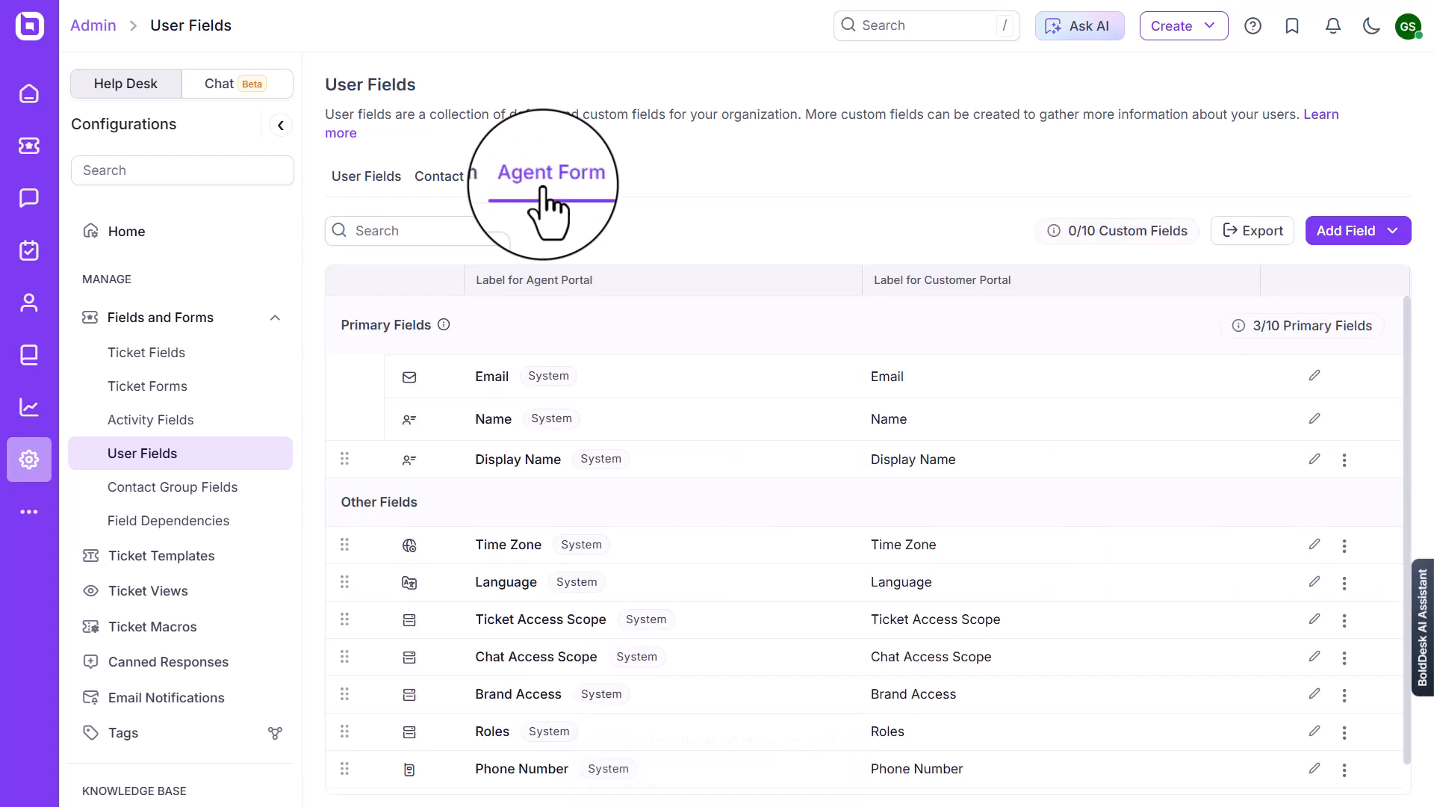